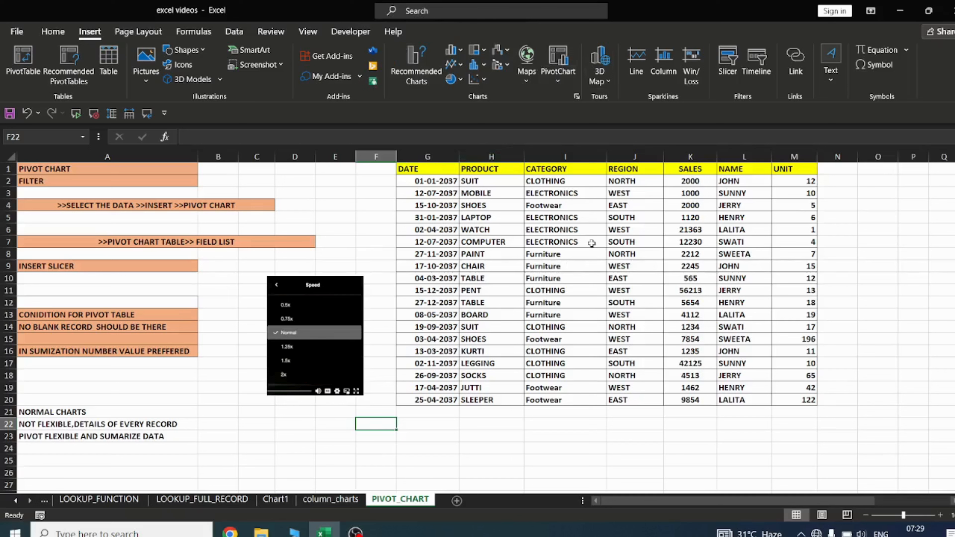
Insert a PivotChart based on the sales data range G1:M20, placing it on a new worksheet.
{"action": "left_click", "coordinate": [575, 242]}
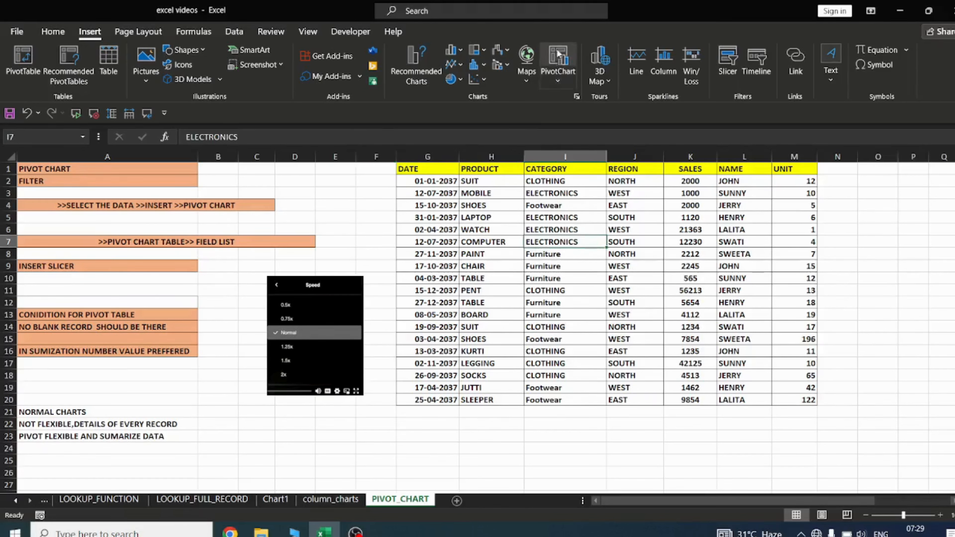
{"action": "left_click", "coordinate": [558, 58]}
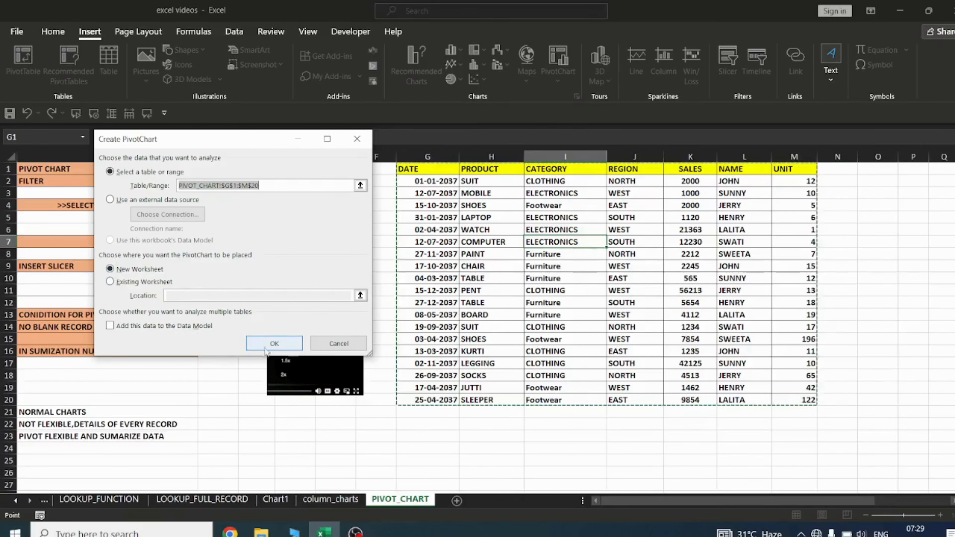
{"action": "left_click", "coordinate": [274, 343]}
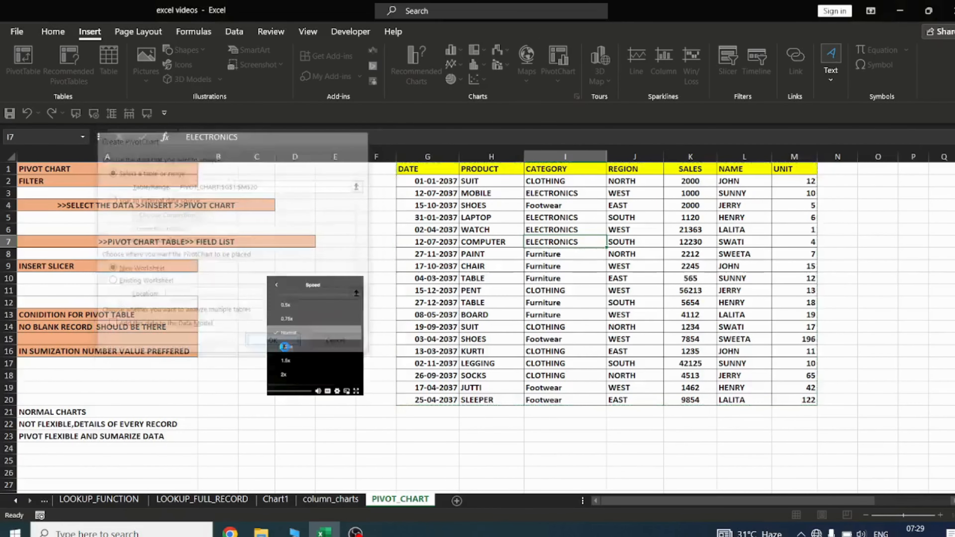
{"action": "left_click_drag", "start_coordinate": [686, 153], "coordinate": [635, 117]}
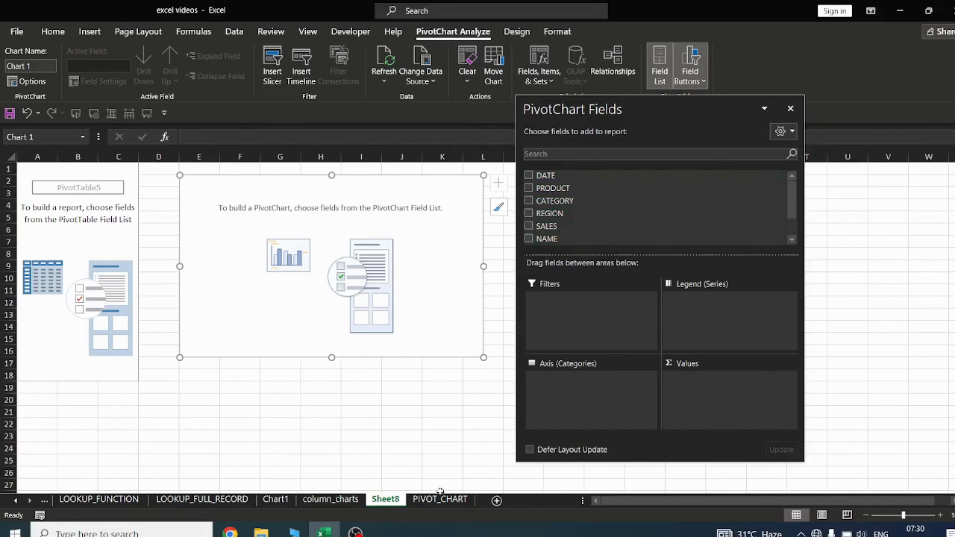
Compare the PivotChart field list on Sheet8 with the column headings of the source data on the PIVOT_CHART sheet.
{"action": "left_click", "coordinate": [440, 499]}
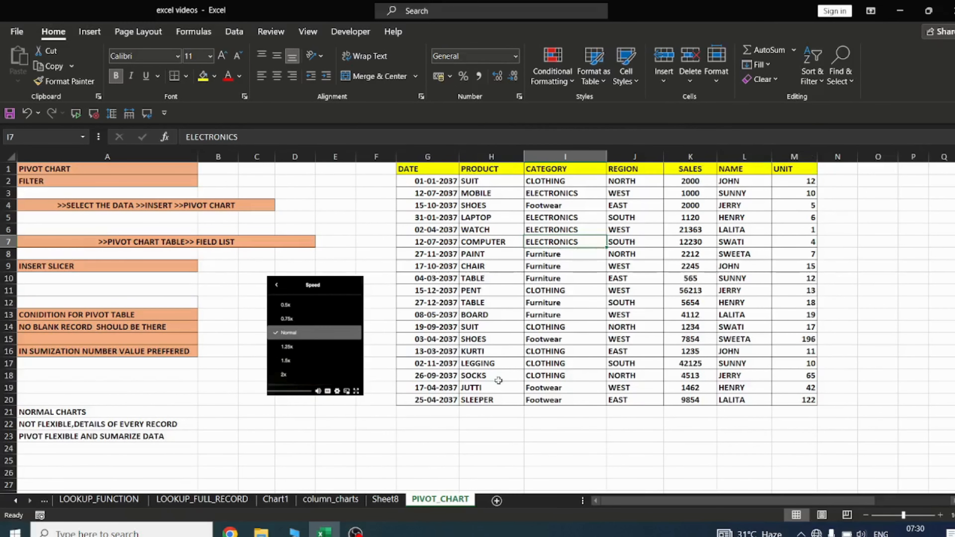
{"action": "left_click", "coordinate": [385, 500]}
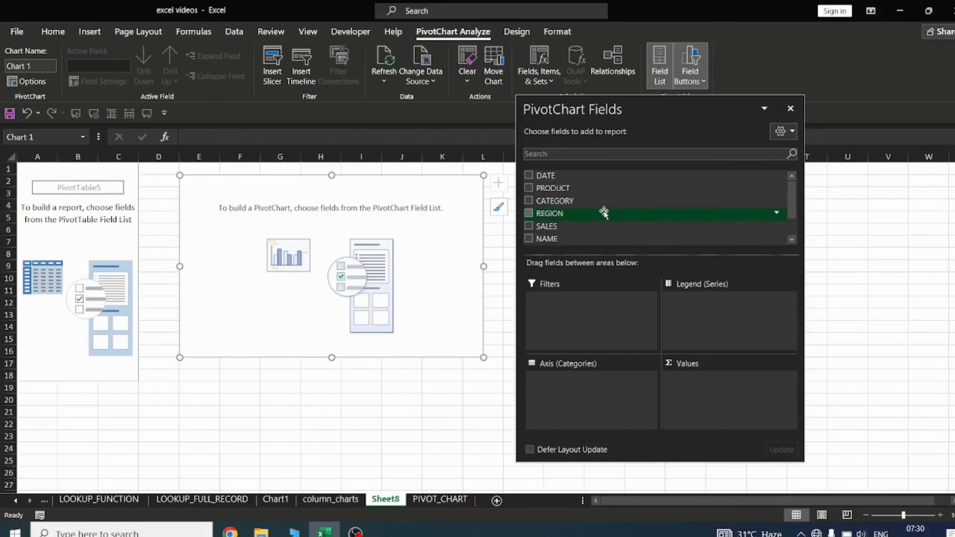
{"action": "left_click", "coordinate": [440, 500]}
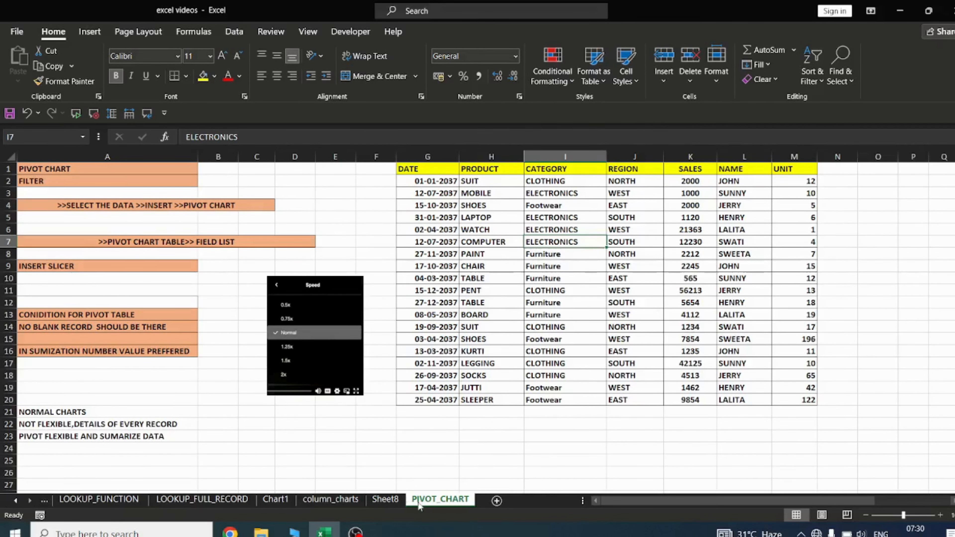
{"action": "left_click", "coordinate": [398, 501]}
{"action": "left_click", "coordinate": [426, 498]}
{"action": "left_click", "coordinate": [392, 502]}
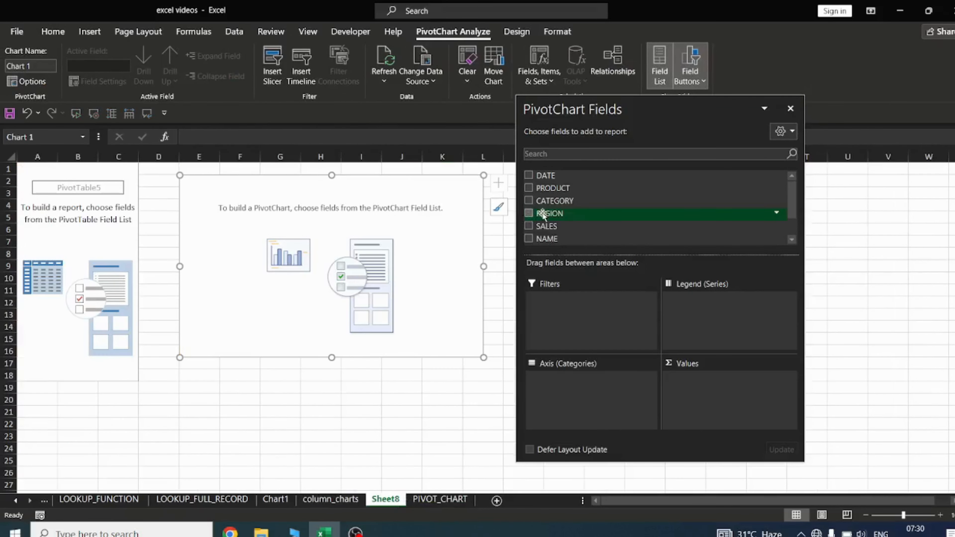
Add REGION to the chart's axis categories and SALES to its values, and move the field list clear of the chart.
{"action": "left_click_drag", "start_coordinate": [542, 213], "coordinate": [553, 388]}
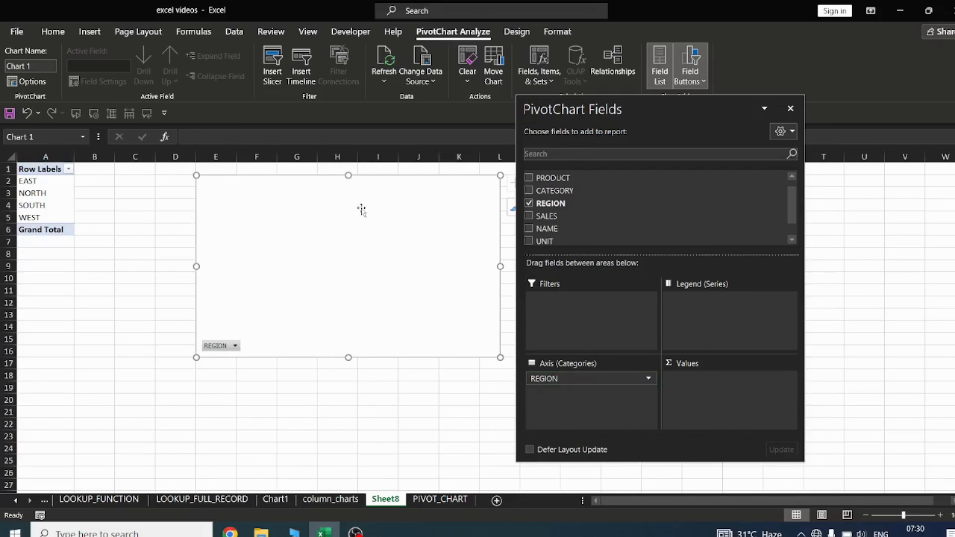
{"action": "mouse_move", "coordinate": [539, 216]}
{"action": "left_mouse_down"}
{"action": "mouse_move", "coordinate": [682, 312]}
{"action": "mouse_move", "coordinate": [694, 370]}
{"action": "left_mouse_up"}
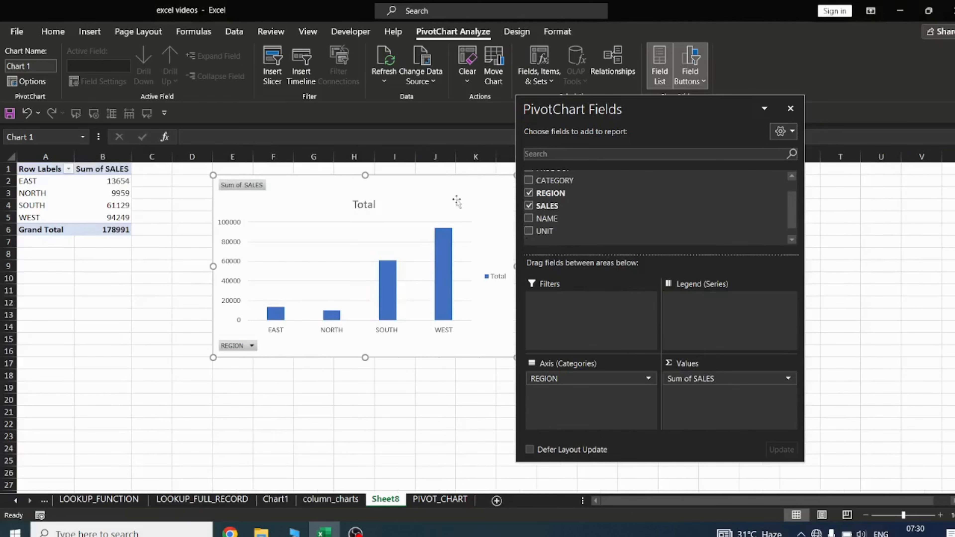
{"action": "left_click_drag", "start_coordinate": [638, 108], "coordinate": [692, 119]}
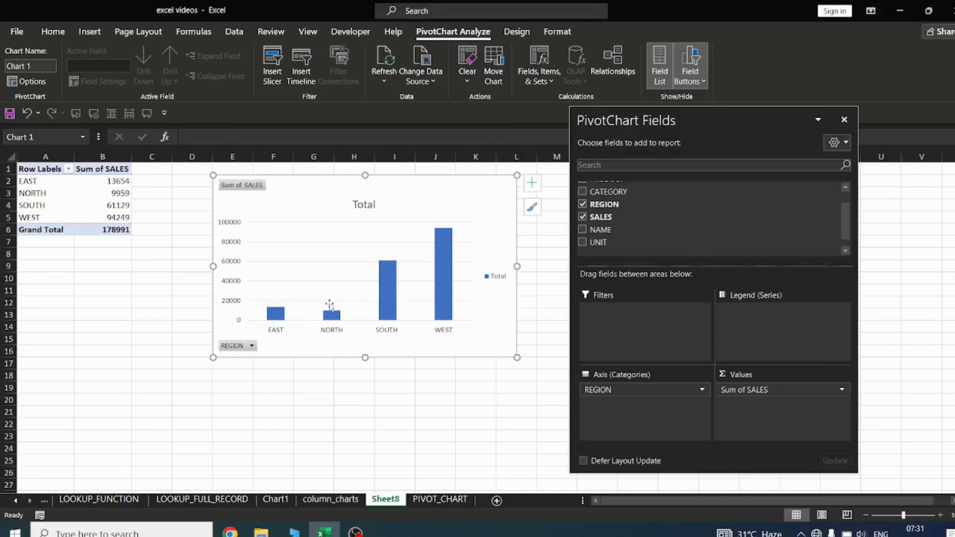
Examine the sort and filter options of the chart's REGION field without changing them.
{"action": "mouse_move", "coordinate": [443, 284]}
{"action": "left_click", "coordinate": [253, 348]}
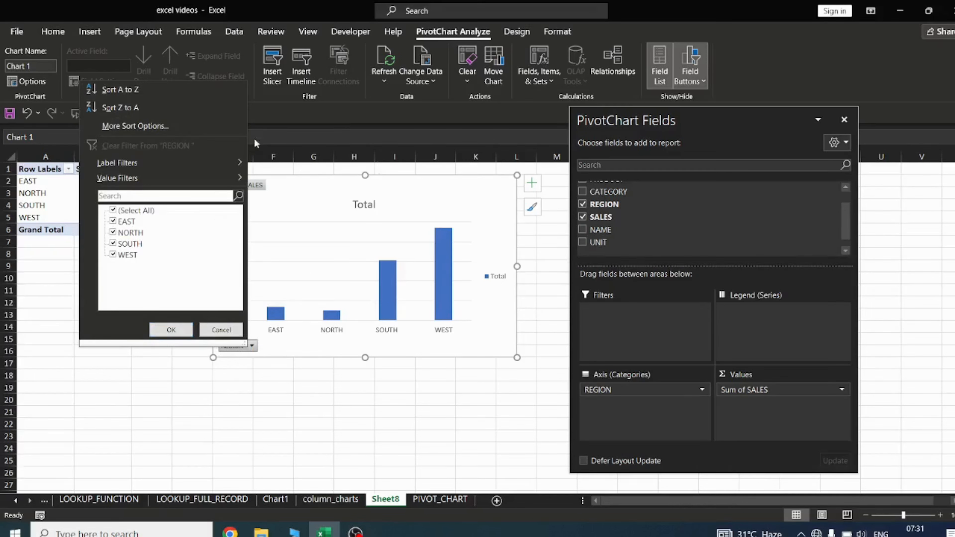
{"action": "left_click", "coordinate": [260, 383]}
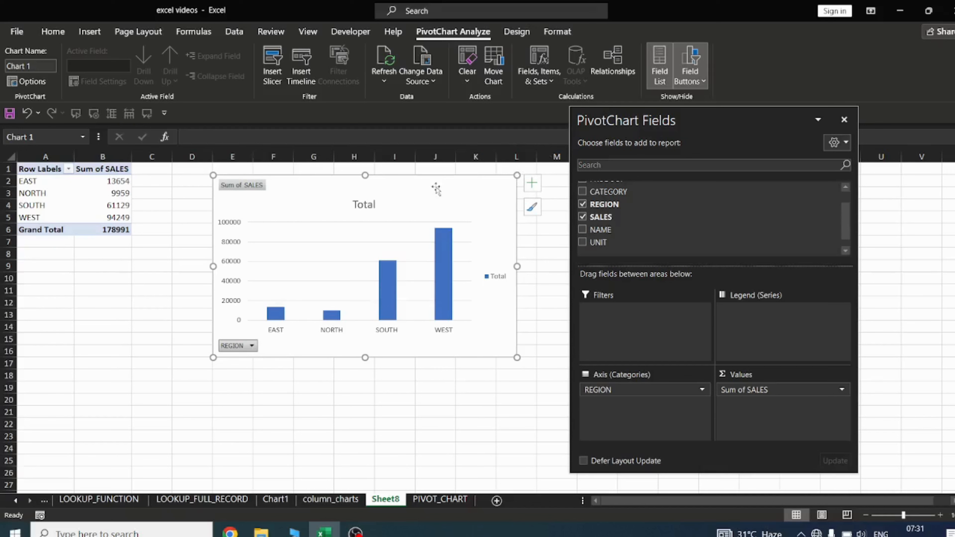
Add data labels to the pivot chart and apply the chart style with wide light-blue columns on a white background.
{"action": "left_click", "coordinate": [532, 184]}
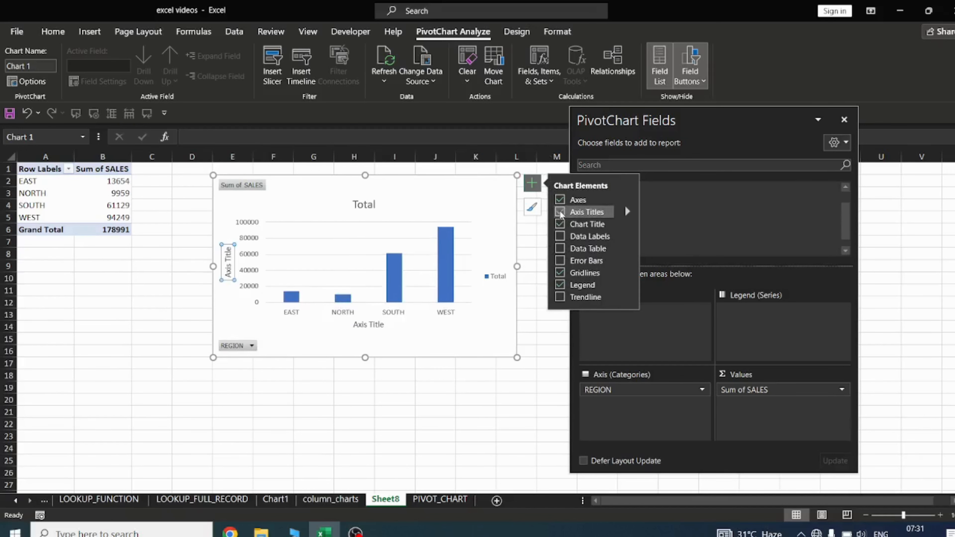
{"action": "left_click", "coordinate": [560, 236]}
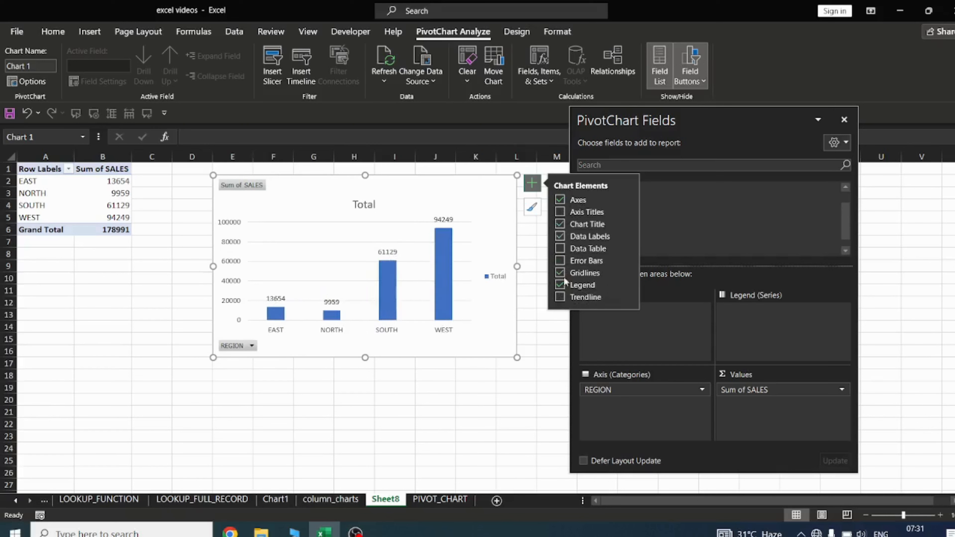
{"action": "left_click", "coordinate": [533, 207]}
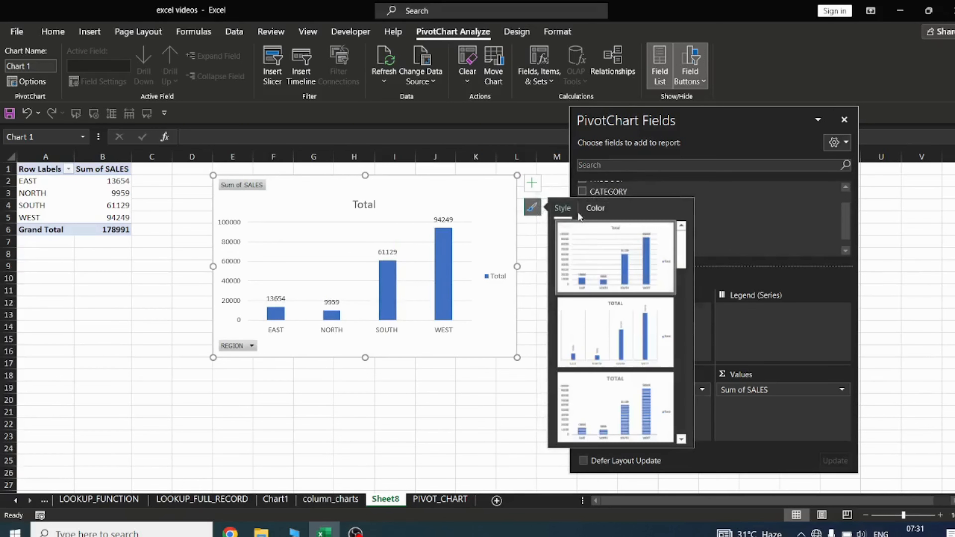
{"action": "scroll", "coordinate": [599, 266], "scroll_direction": "down", "scroll_amount": 5}
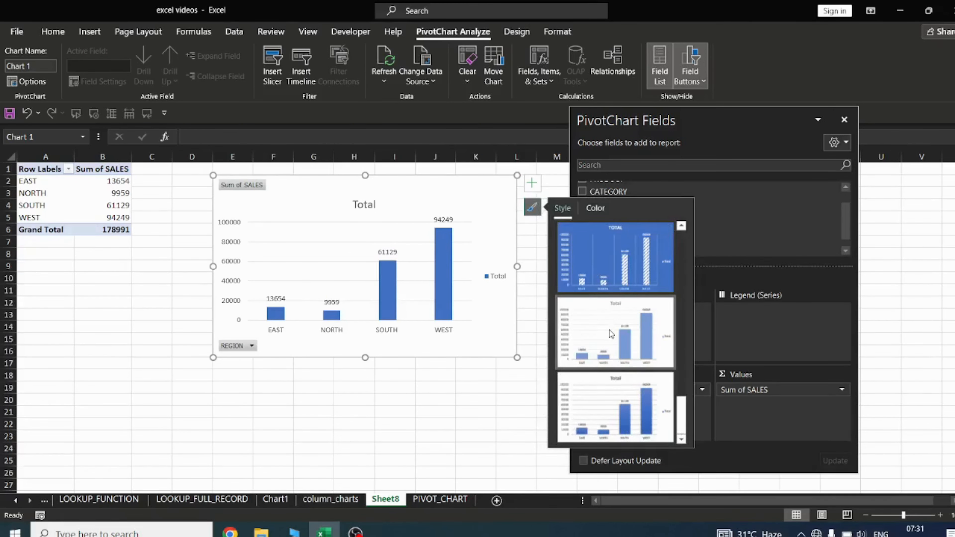
{"action": "left_click", "coordinate": [619, 331]}
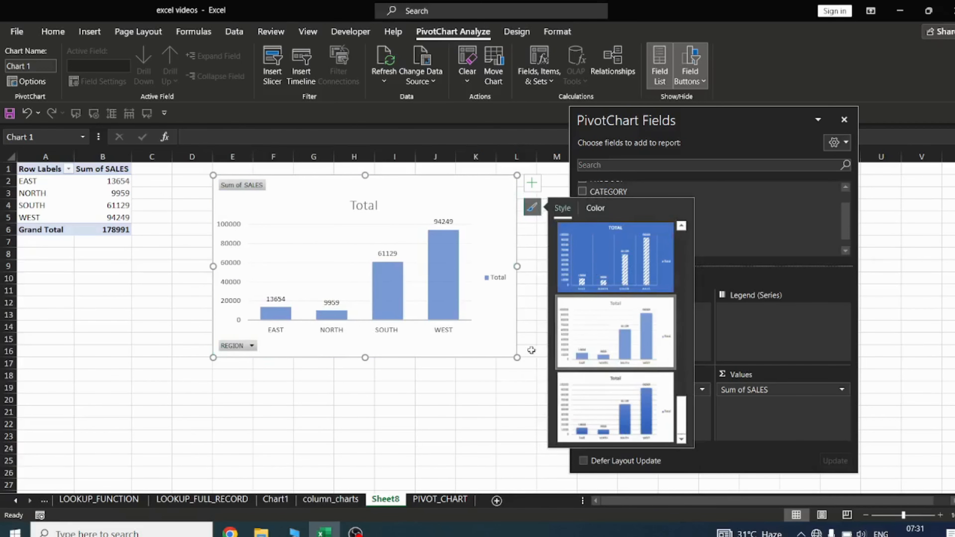
{"action": "left_click", "coordinate": [514, 409]}
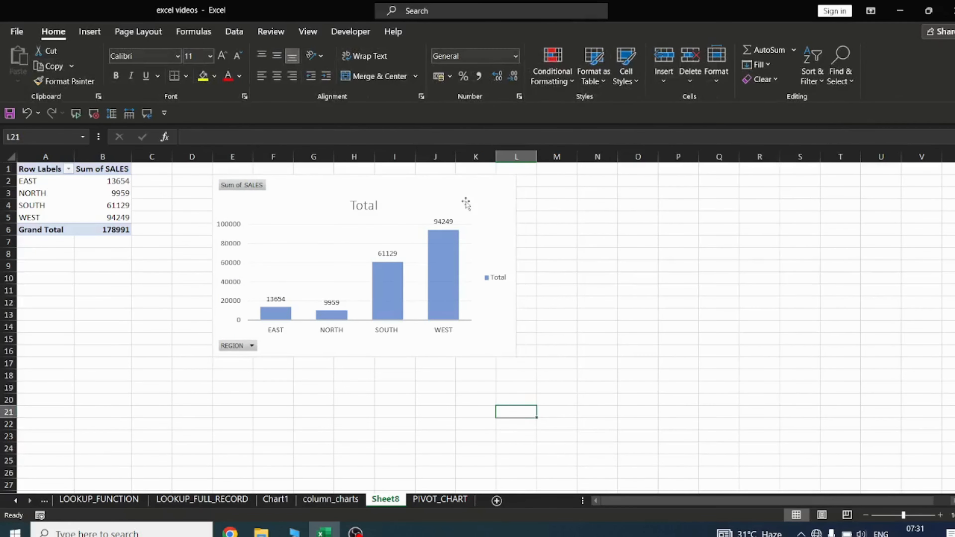
Close the PivotChart field list and display it again for the selected chart.
{"action": "left_click", "coordinate": [585, 207]}
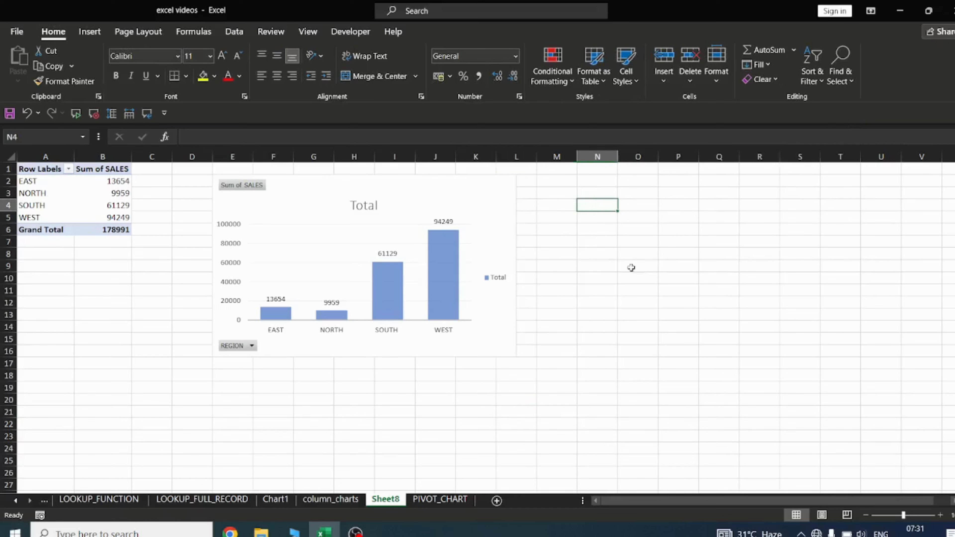
{"action": "left_click", "coordinate": [485, 192]}
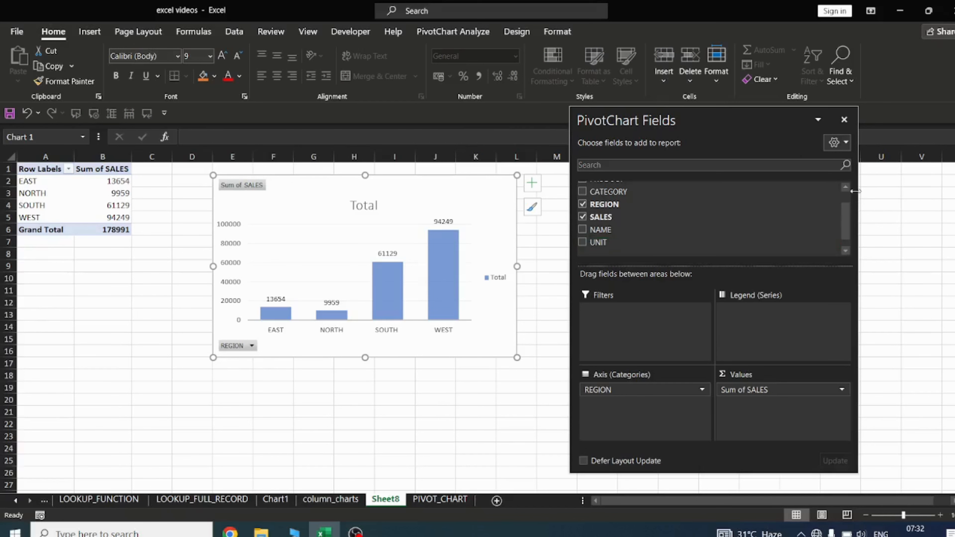
{"action": "left_click", "coordinate": [844, 119]}
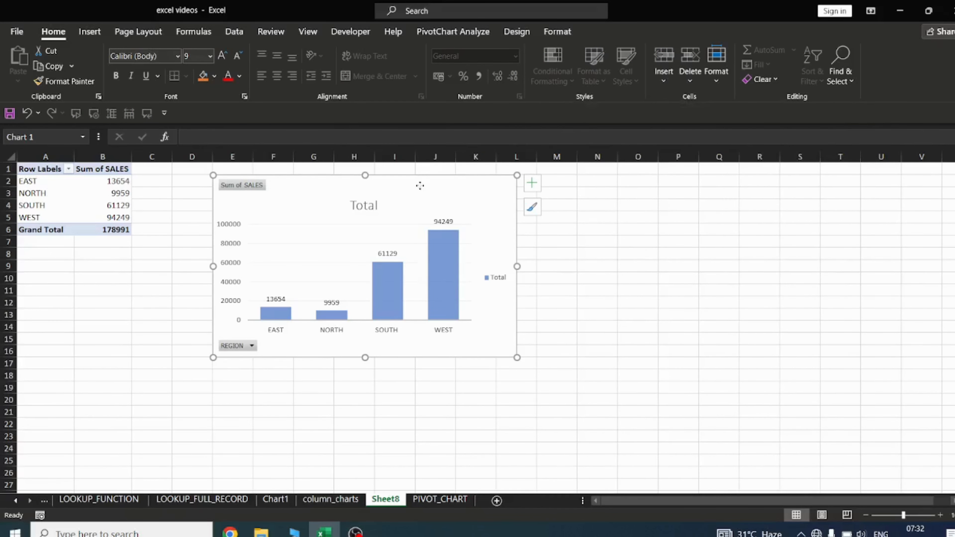
{"action": "left_click", "coordinate": [643, 251]}
{"action": "left_click", "coordinate": [453, 213]}
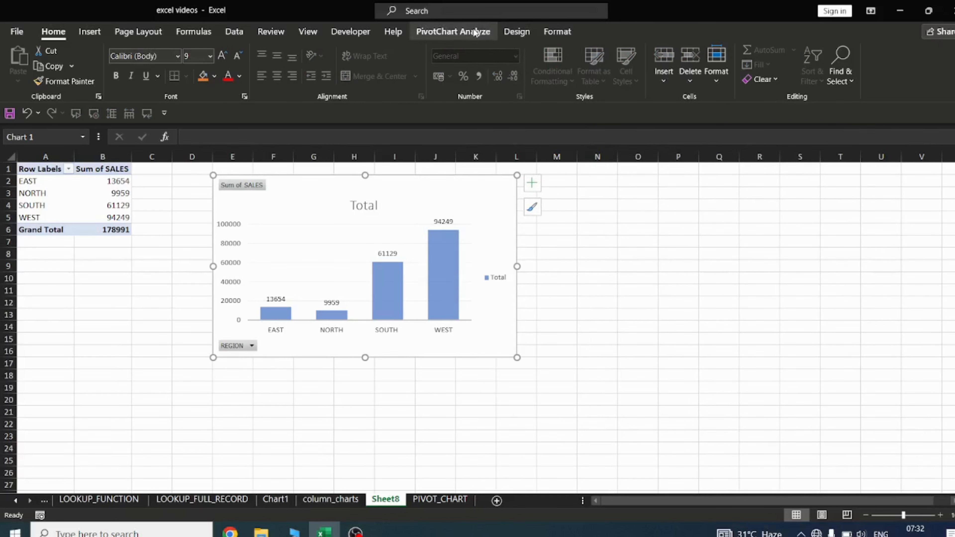
{"action": "left_click", "coordinate": [464, 33]}
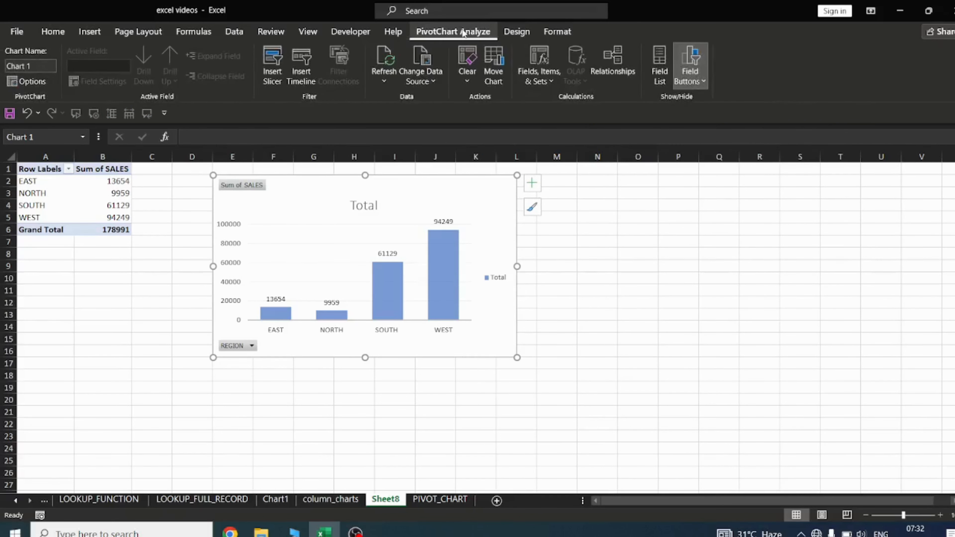
{"action": "left_click", "coordinate": [658, 59]}
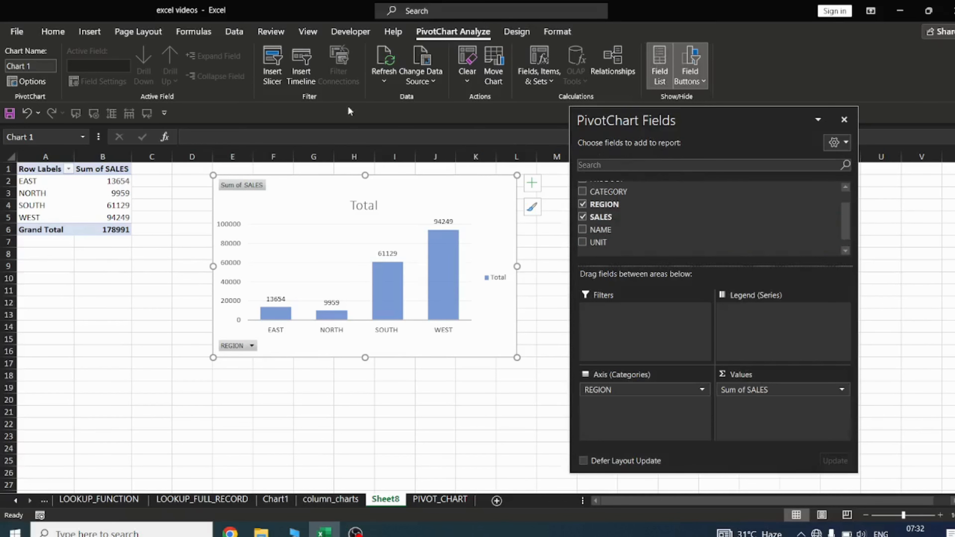
Insert a slicer for the REGION field and place it beside the pivot chart, clear of the columns.
{"action": "left_click", "coordinate": [276, 60]}
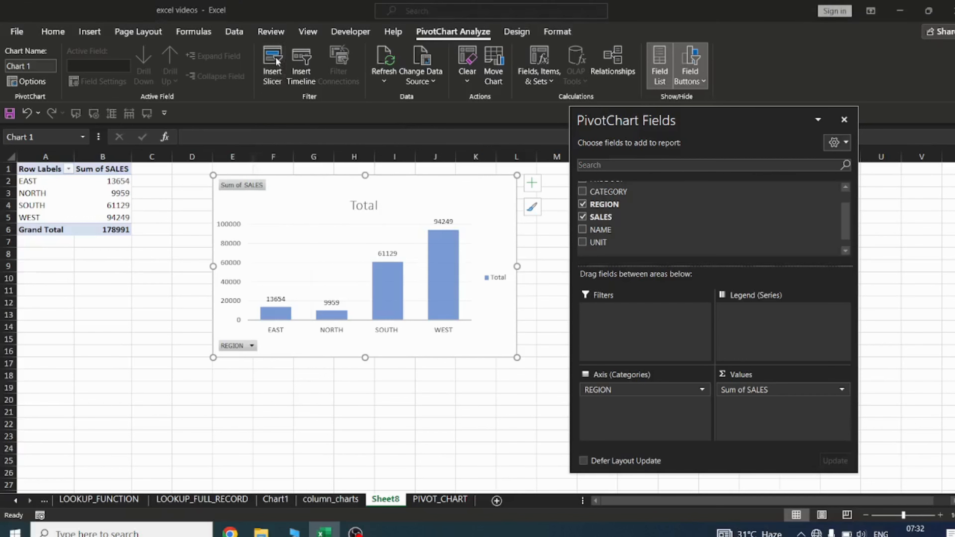
{"action": "left_click_drag", "start_coordinate": [231, 134], "coordinate": [712, 124]}
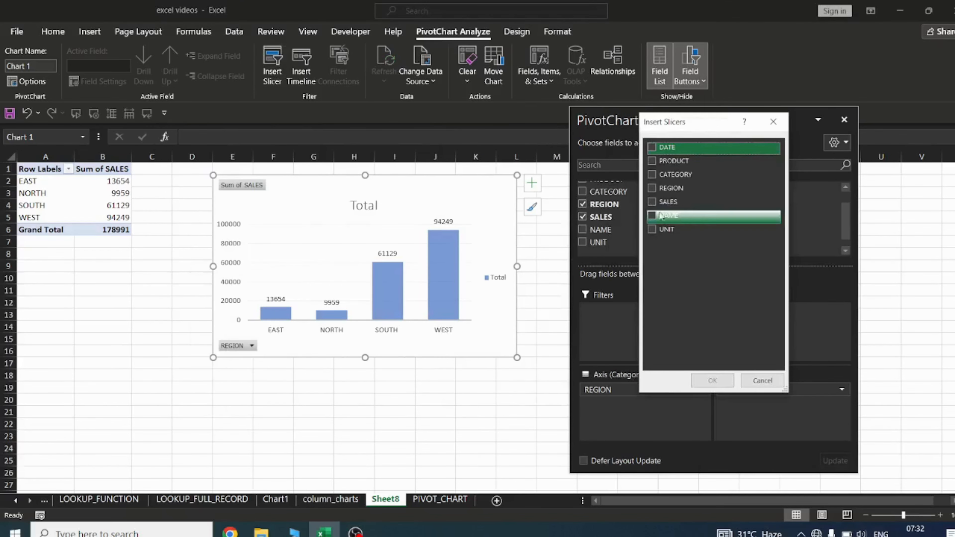
{"action": "left_click", "coordinate": [665, 189]}
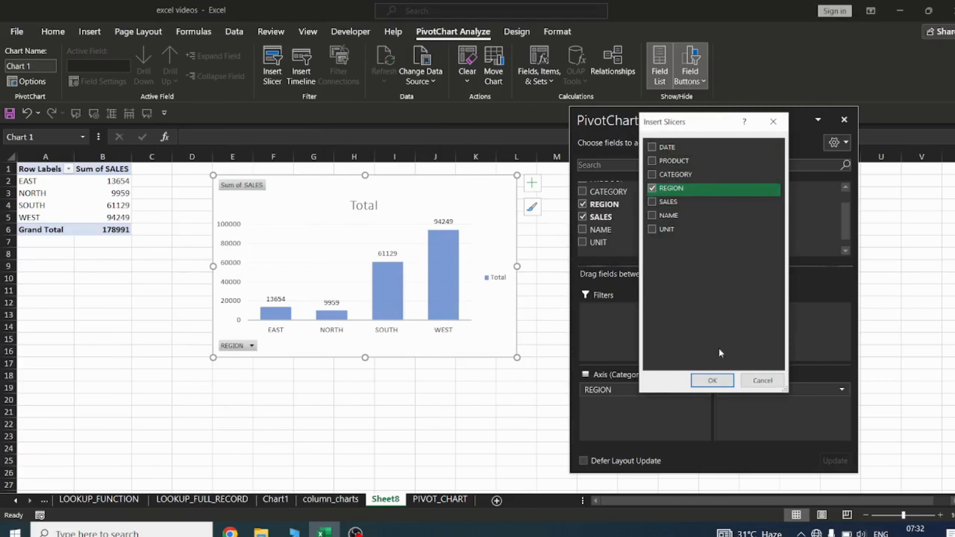
{"action": "left_click", "coordinate": [712, 380]}
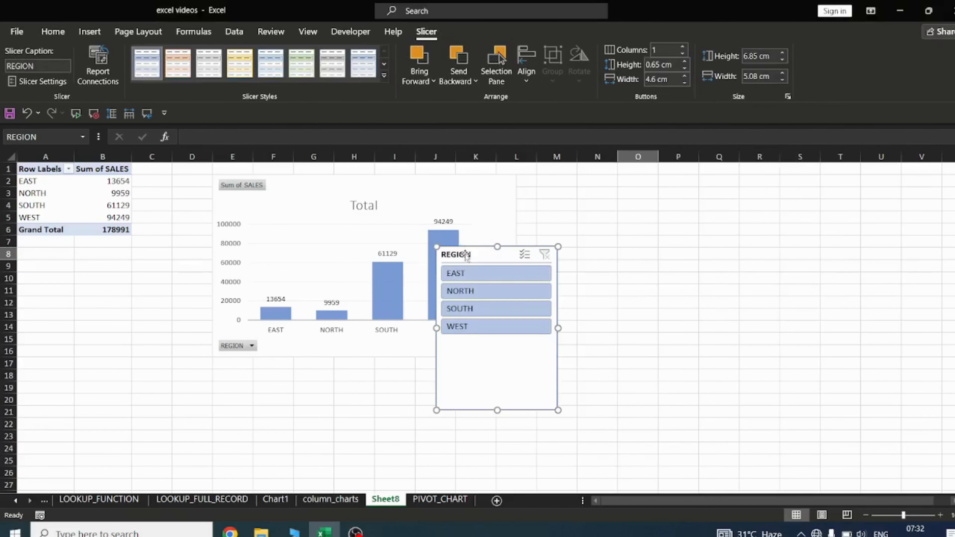
{"action": "left_click_drag", "start_coordinate": [464, 252], "coordinate": [577, 184]}
Filter the pivot chart with the REGION slicer to NORTH, SOUTH and finally WEST.
{"action": "left_click", "coordinate": [594, 224]}
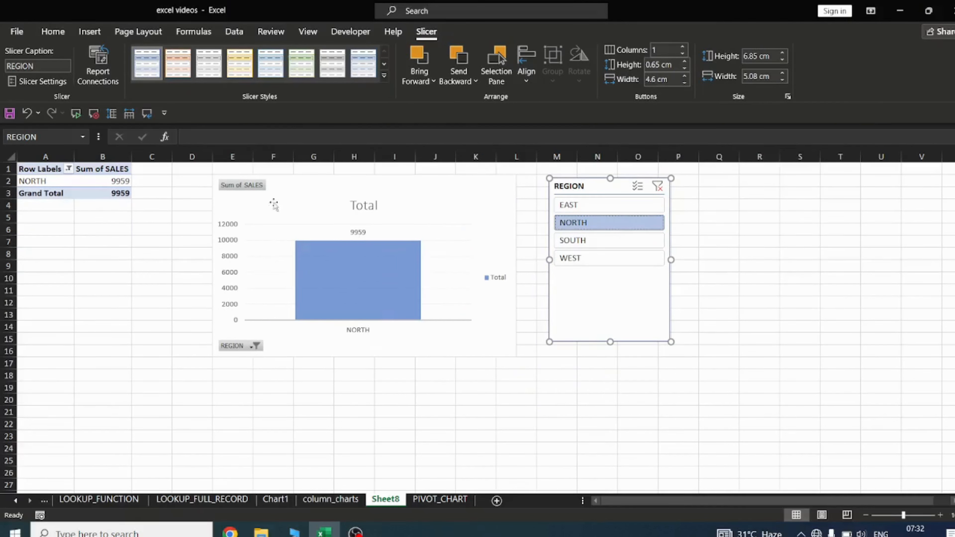
{"action": "left_click", "coordinate": [584, 242]}
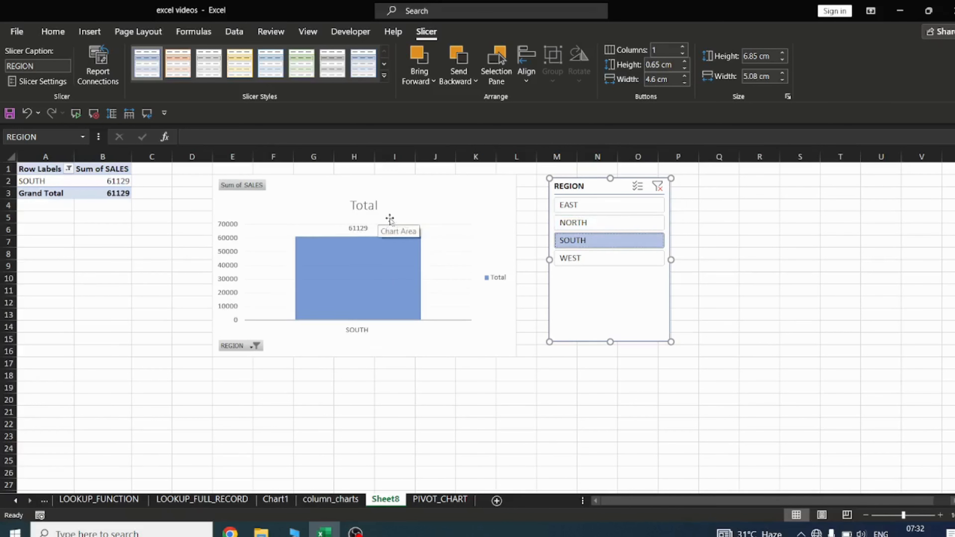
{"action": "left_click", "coordinate": [590, 260]}
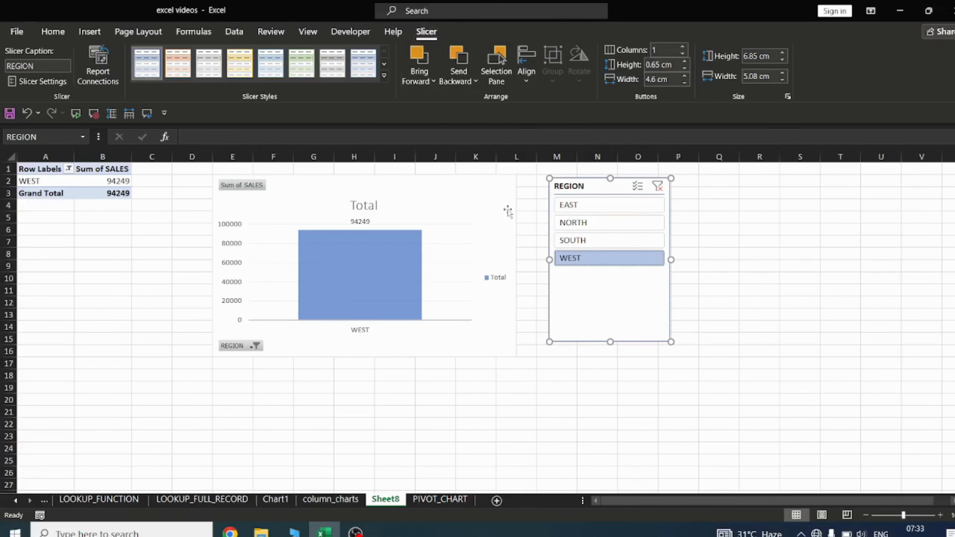
{"action": "left_click", "coordinate": [482, 421]}
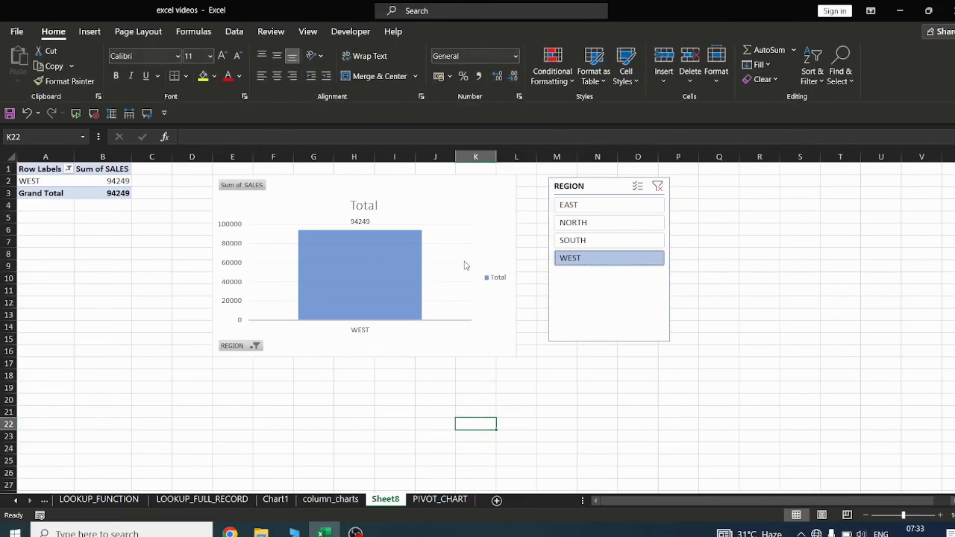
{"action": "left_click", "coordinate": [465, 195]}
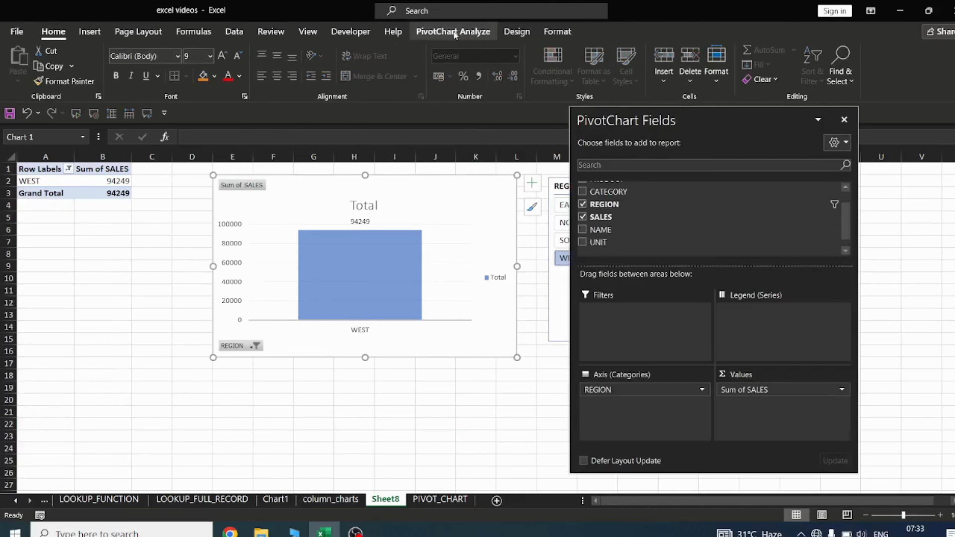
{"action": "left_click", "coordinate": [511, 30]}
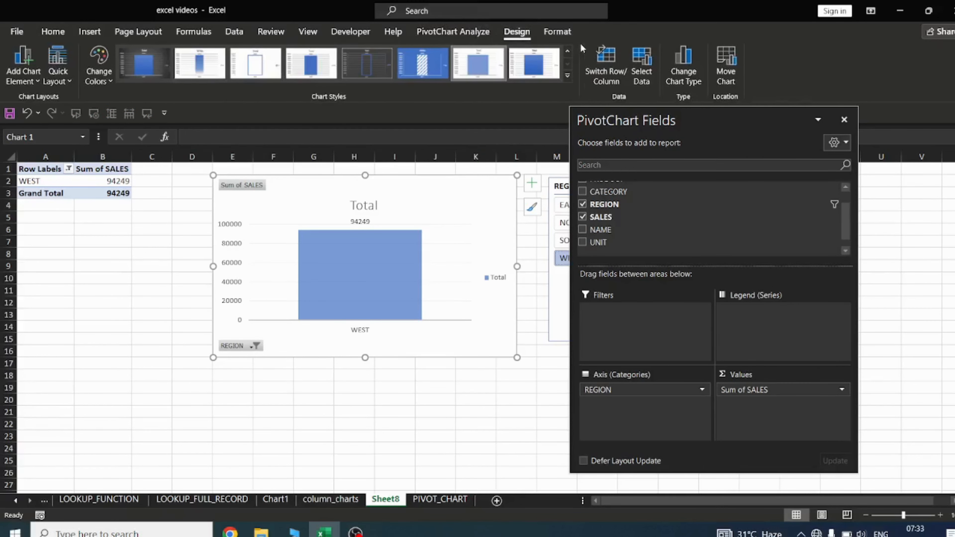
{"action": "left_click", "coordinate": [23, 67]}
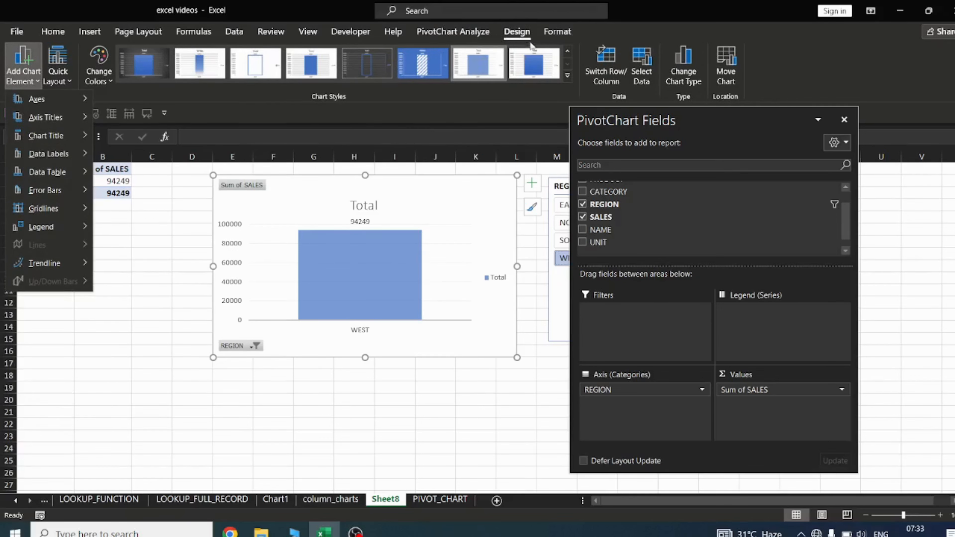
{"action": "left_click", "coordinate": [556, 32]}
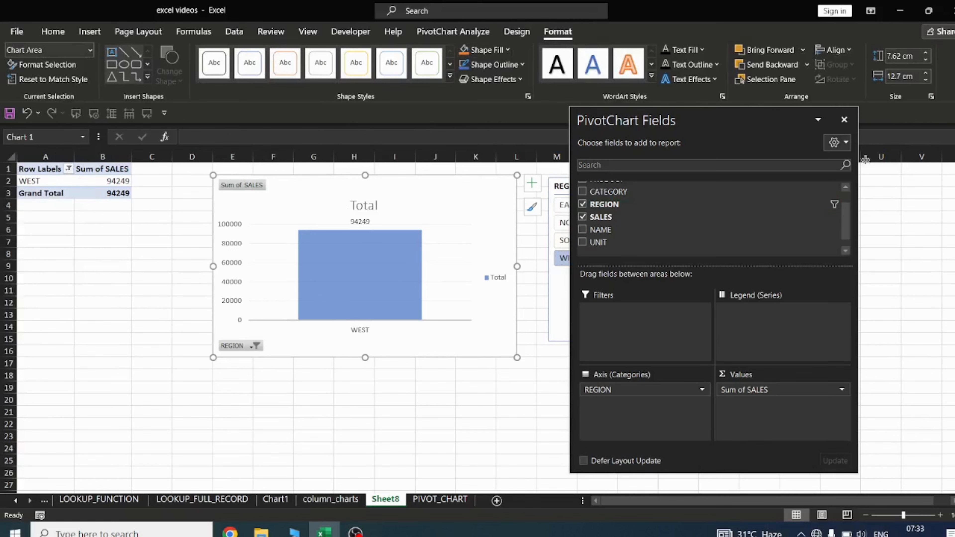
{"action": "left_click", "coordinate": [898, 226]}
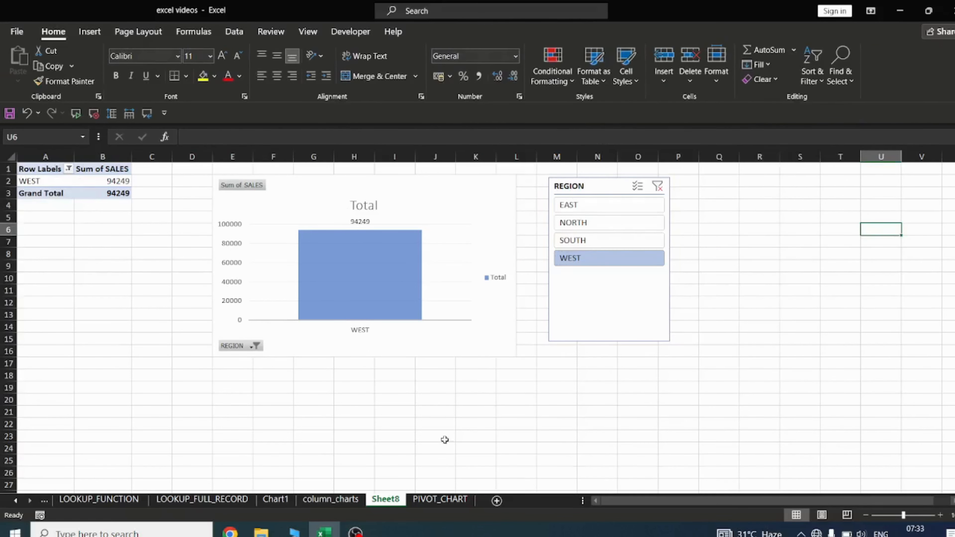
Delete the REGION slicer beside the pivot chart.
{"action": "left_click", "coordinate": [586, 182]}
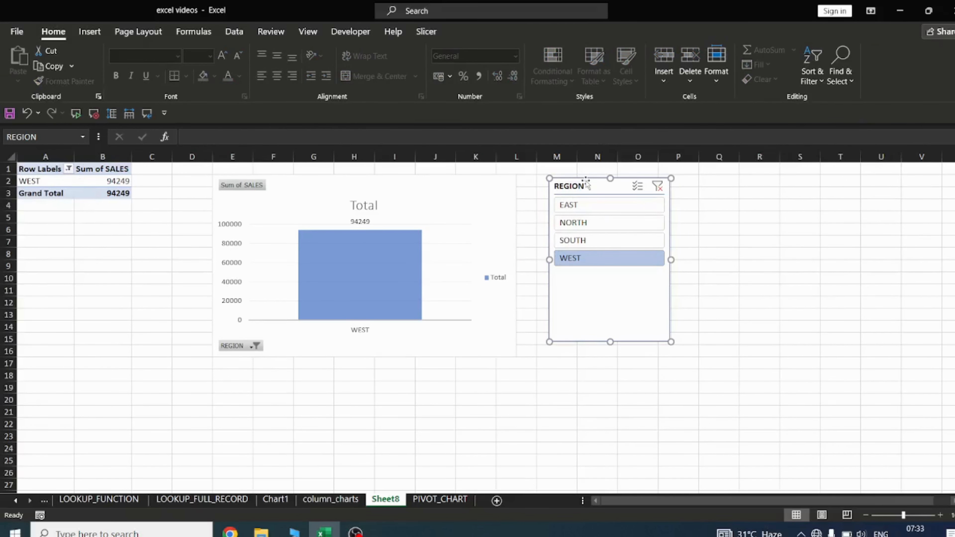
{"action": "key", "text": "Delete"}
Set CATEGORY as the pivot chart's axis and REGION as its legend series, and move the chart closer to the pivot table.
{"action": "left_click", "coordinate": [469, 208]}
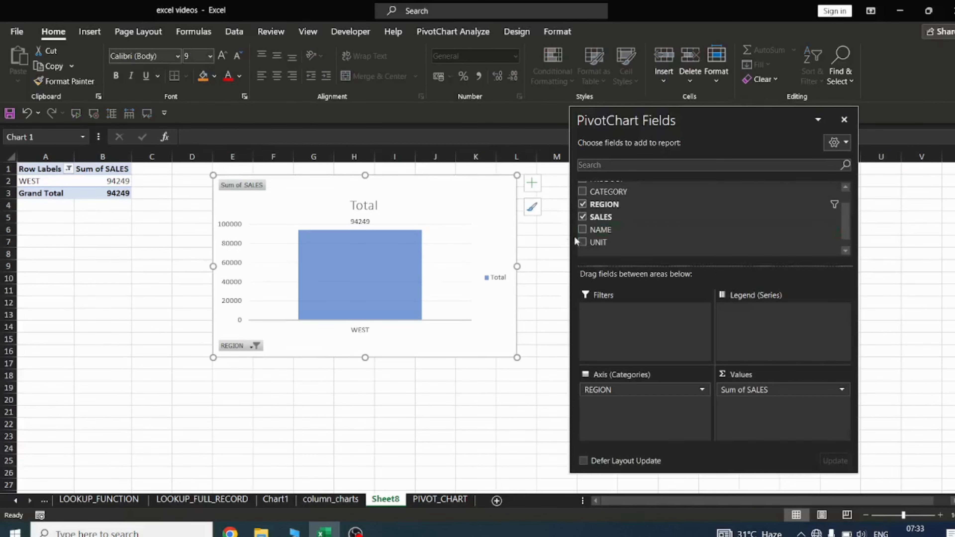
{"action": "left_click_drag", "start_coordinate": [599, 210], "coordinate": [738, 318]}
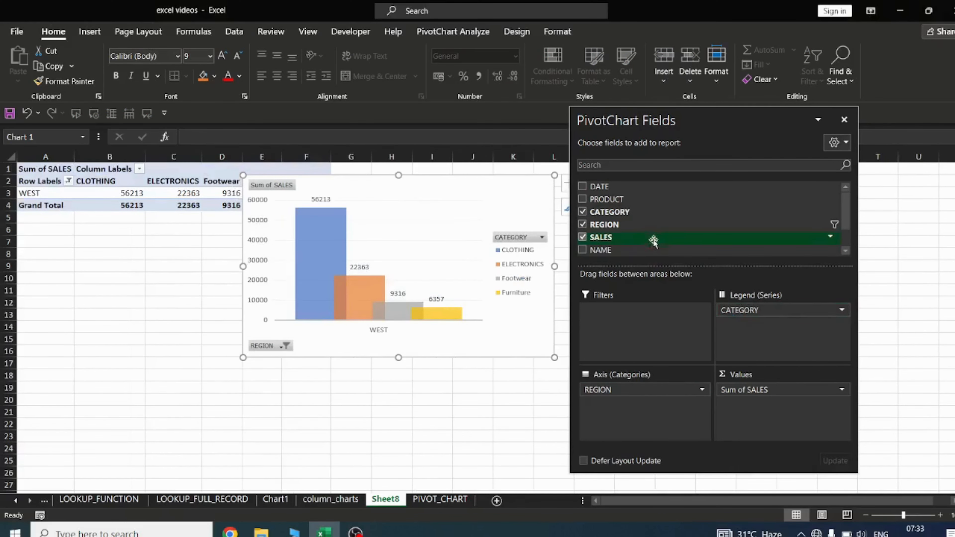
{"action": "mouse_move", "coordinate": [636, 391]}
{"action": "left_mouse_down"}
{"action": "mouse_move", "coordinate": [784, 320]}
{"action": "mouse_move", "coordinate": [642, 405]}
{"action": "mouse_move", "coordinate": [636, 390]}
{"action": "left_mouse_up"}
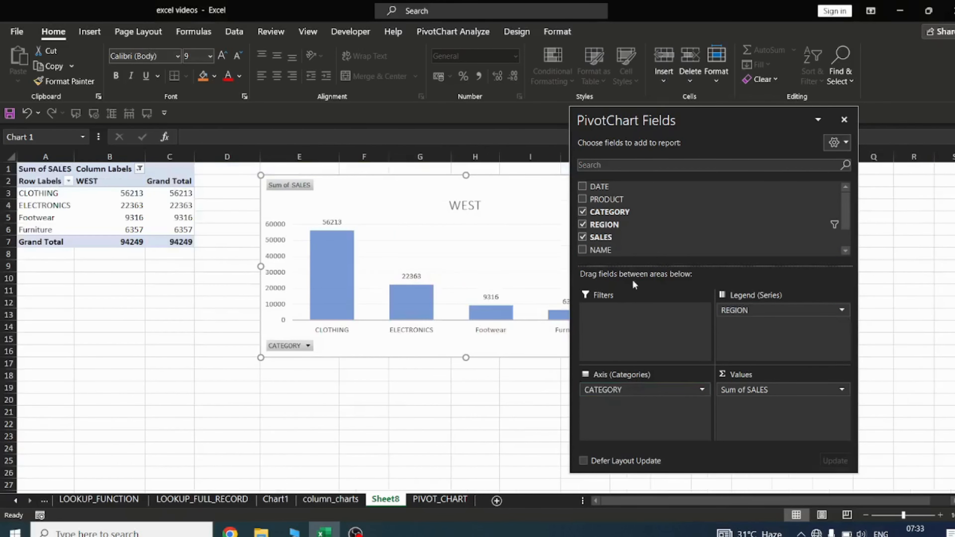
{"action": "left_click_drag", "start_coordinate": [674, 111], "coordinate": [779, 74]}
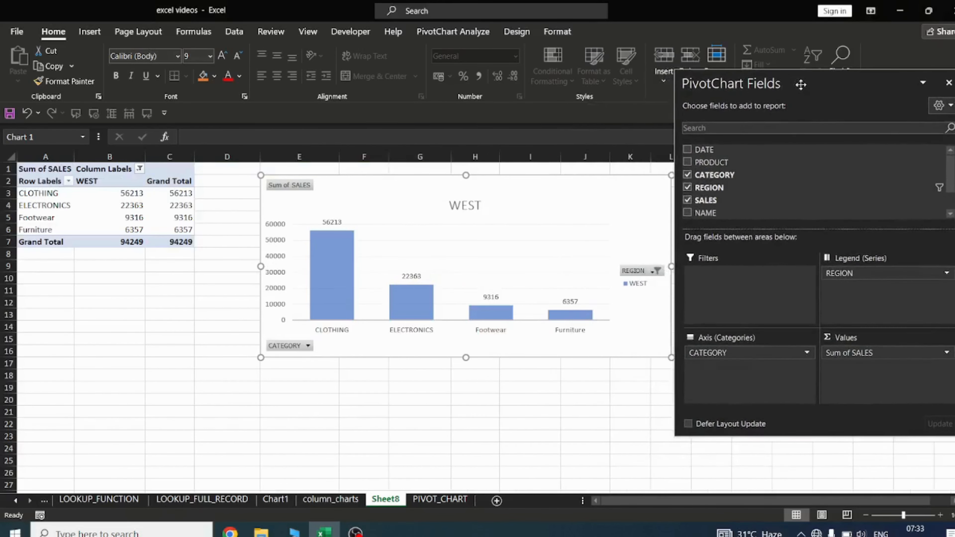
{"action": "left_click_drag", "start_coordinate": [436, 190], "coordinate": [380, 178]}
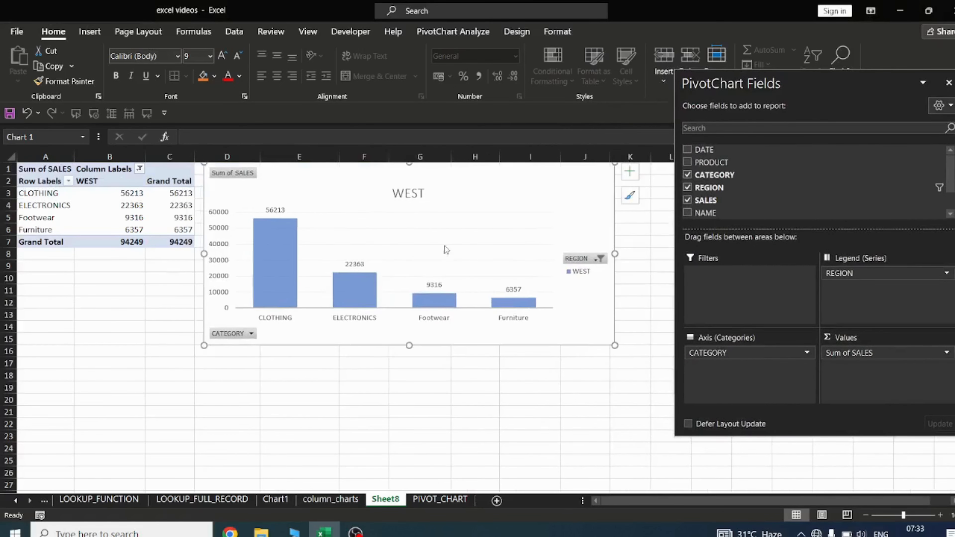
Add EAST and NORTH to the chart's REGION filter alongside WEST, leaving SOUTH out.
{"action": "left_click", "coordinate": [598, 260]}
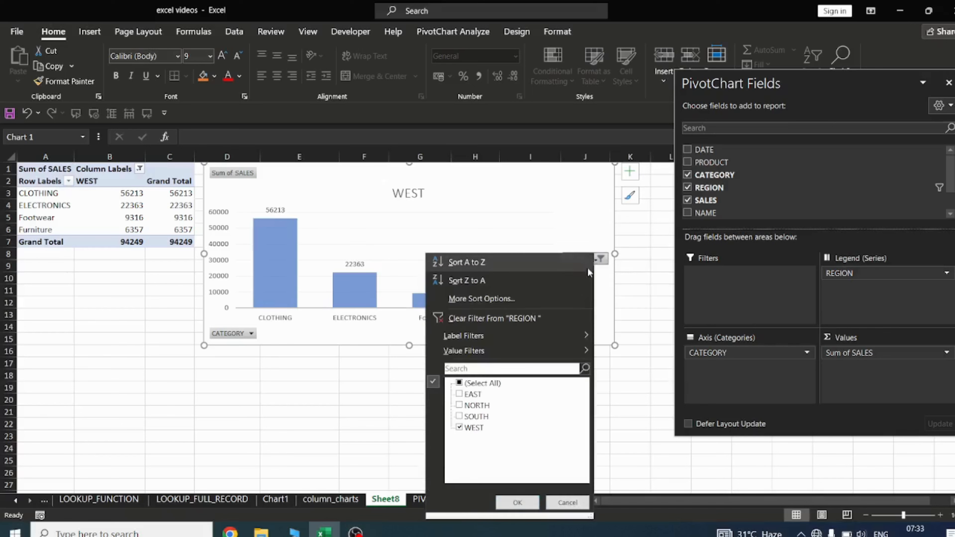
{"action": "left_click", "coordinate": [459, 393]}
{"action": "left_click", "coordinate": [459, 405]}
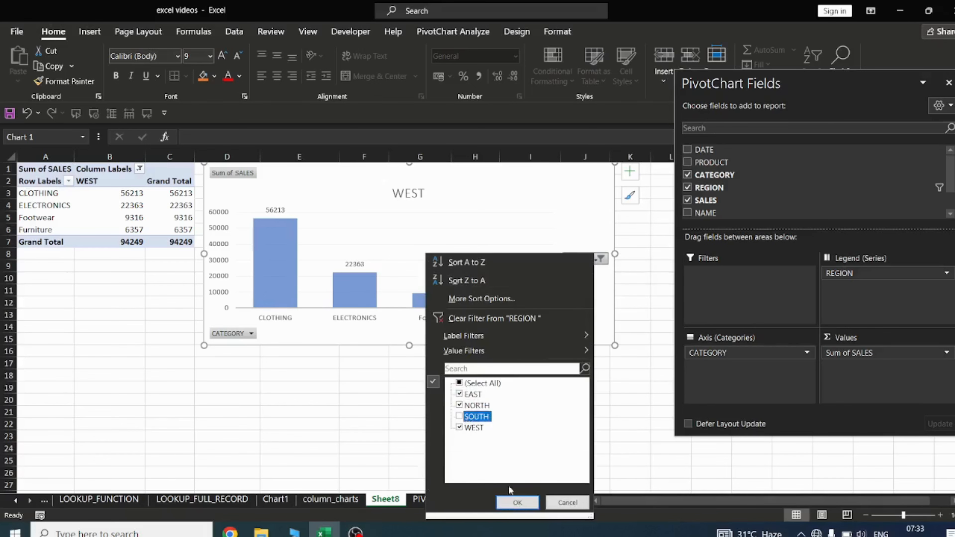
{"action": "left_click", "coordinate": [518, 503]}
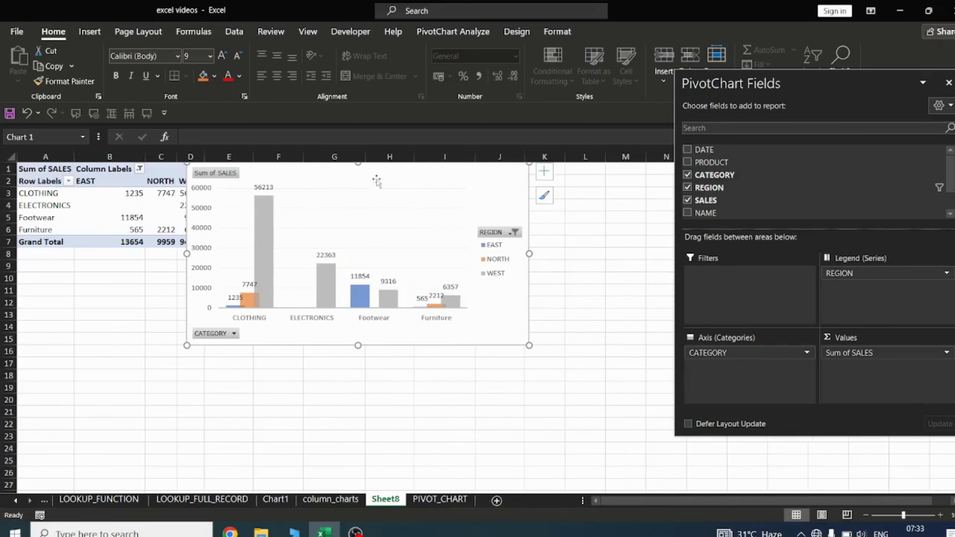
Apply the dark chart style with outlined columns and move the chart clear of the pivot table.
{"action": "left_click", "coordinate": [544, 195]}
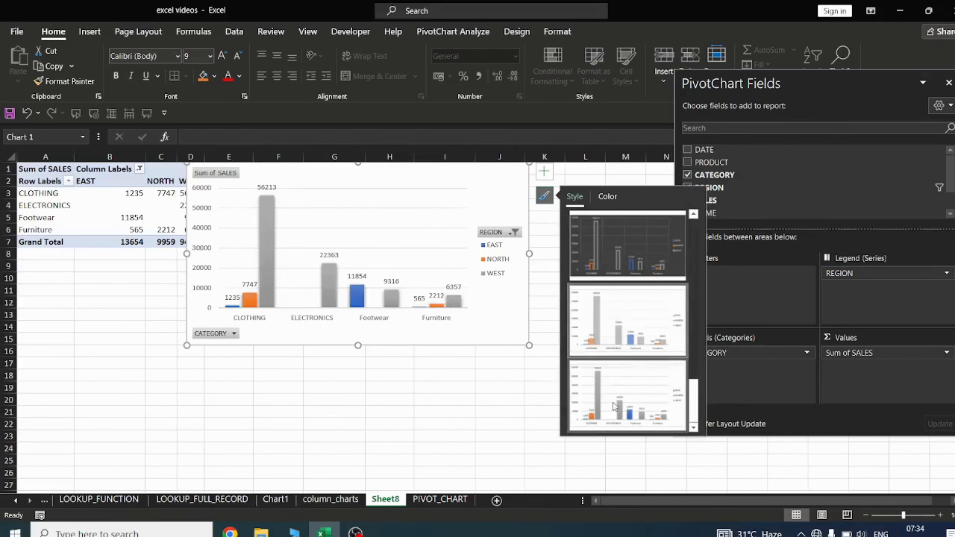
{"action": "left_click", "coordinate": [605, 252]}
{"action": "left_click", "coordinate": [416, 413]}
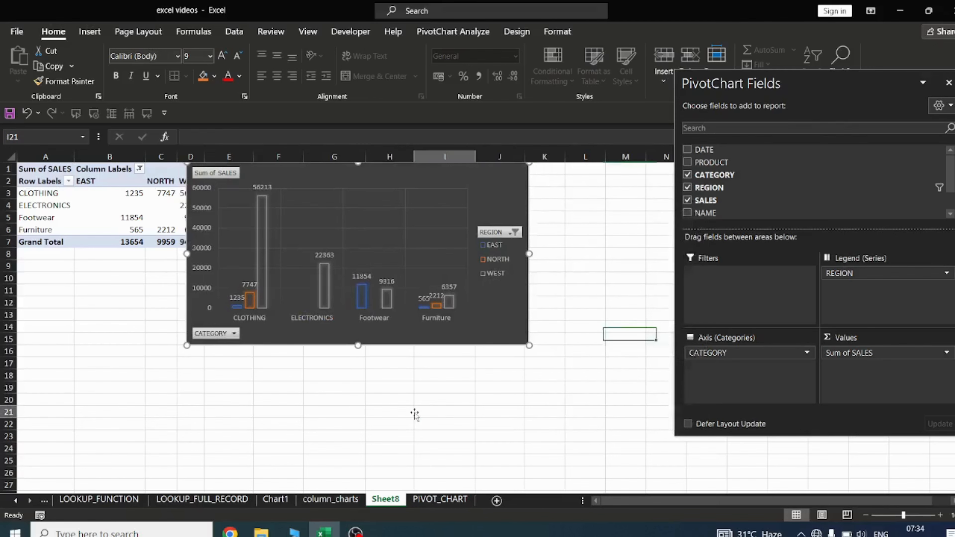
{"action": "left_click", "coordinate": [359, 186]}
{"action": "left_click_drag", "start_coordinate": [359, 185], "coordinate": [409, 184]}
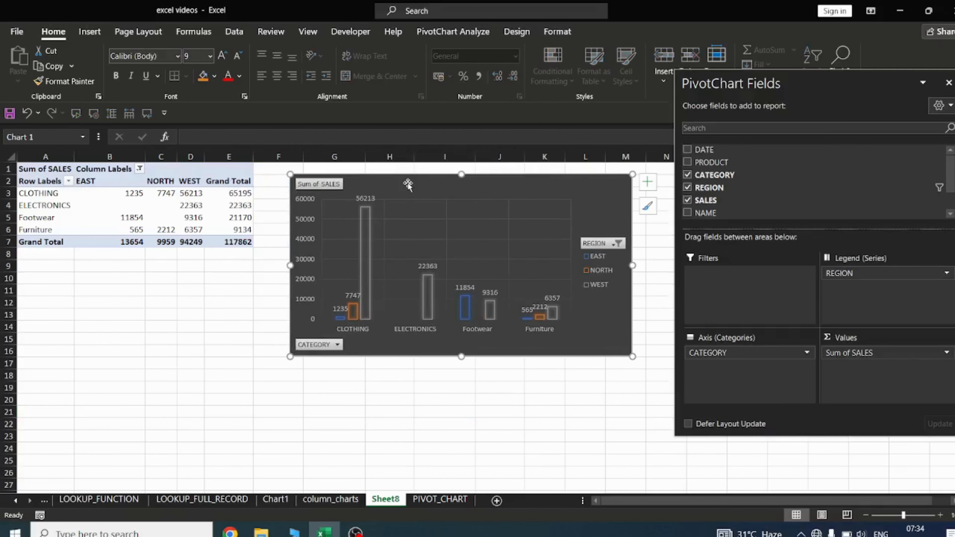
Summarize the SALES value field by Count after checking the source data on the PIVOT_CHART sheet.
{"action": "left_click", "coordinate": [440, 499]}
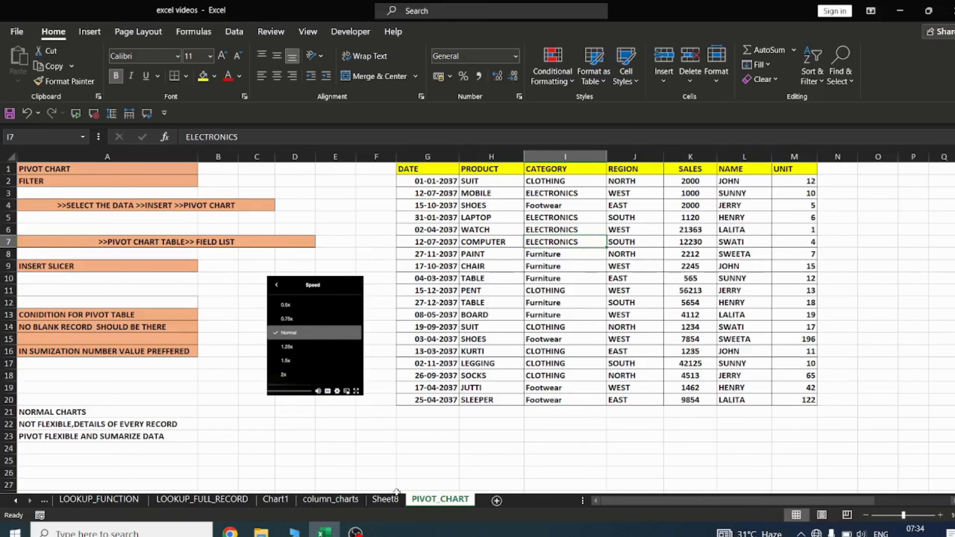
{"action": "left_click", "coordinate": [391, 499]}
{"action": "left_click_drag", "start_coordinate": [790, 75], "coordinate": [495, 71]}
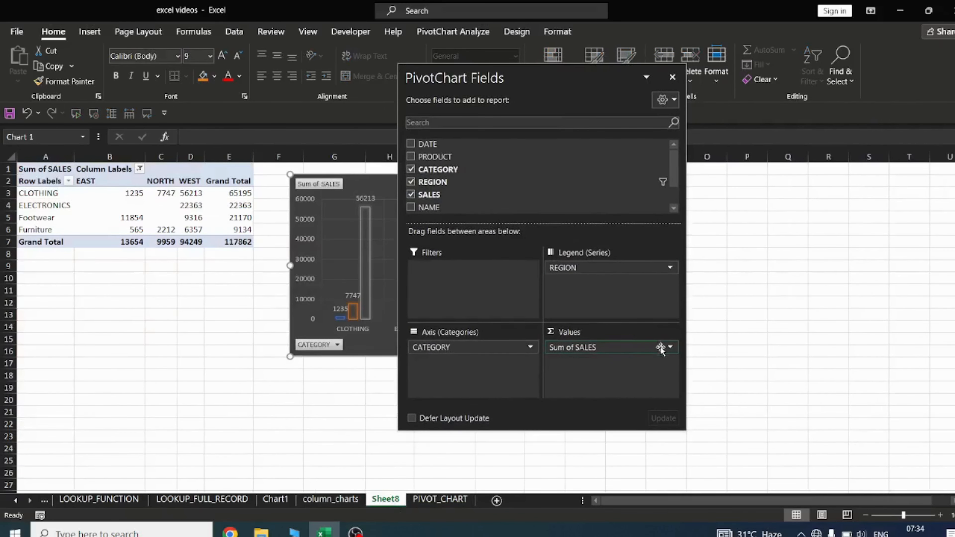
{"action": "left_click", "coordinate": [606, 348]}
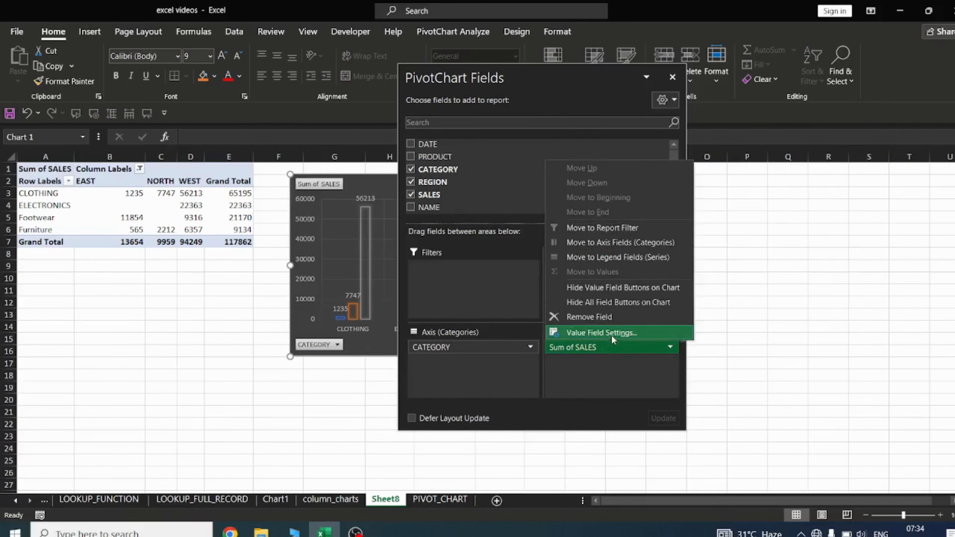
{"action": "left_click", "coordinate": [611, 334]}
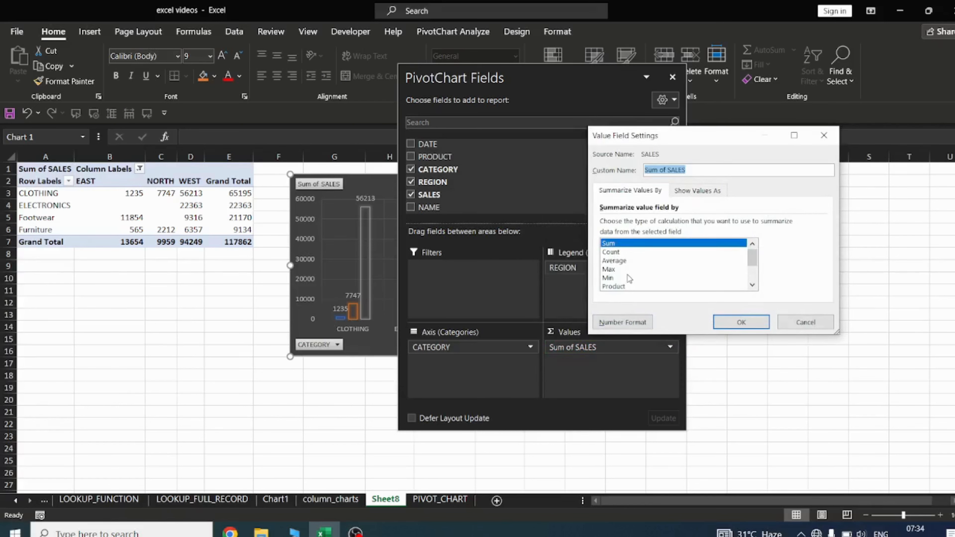
{"action": "left_click", "coordinate": [611, 252]}
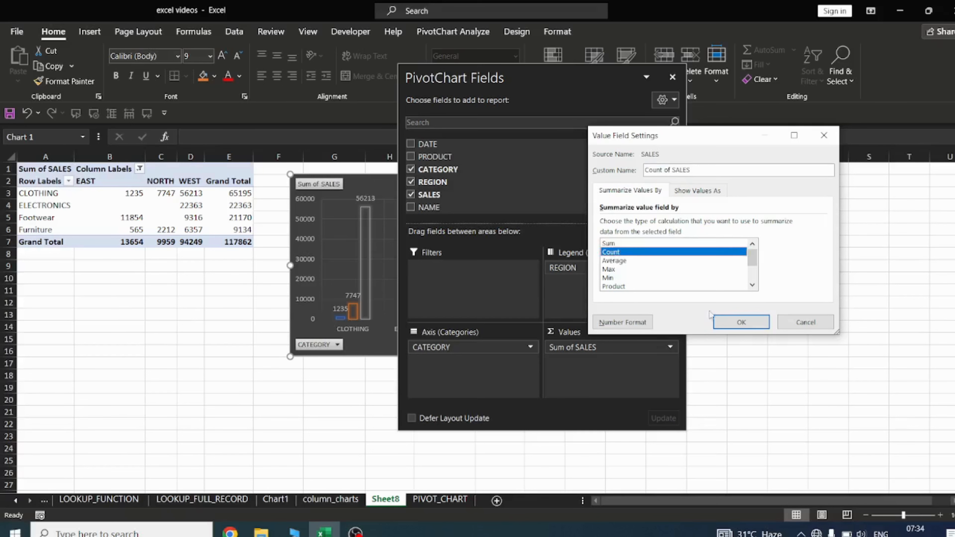
{"action": "left_click", "coordinate": [741, 322]}
Replace CATEGORY with NAME as the pivot chart's axis field.
{"action": "left_click_drag", "start_coordinate": [455, 347], "coordinate": [455, 200]}
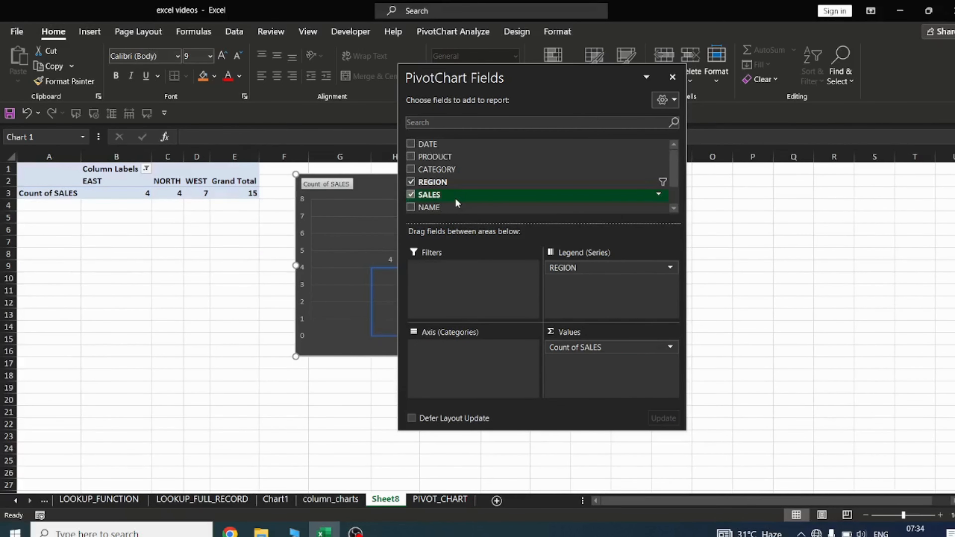
{"action": "scroll", "coordinate": [454, 186], "scroll_direction": "down", "scroll_amount": 1}
{"action": "left_click_drag", "start_coordinate": [427, 179], "coordinate": [440, 354]}
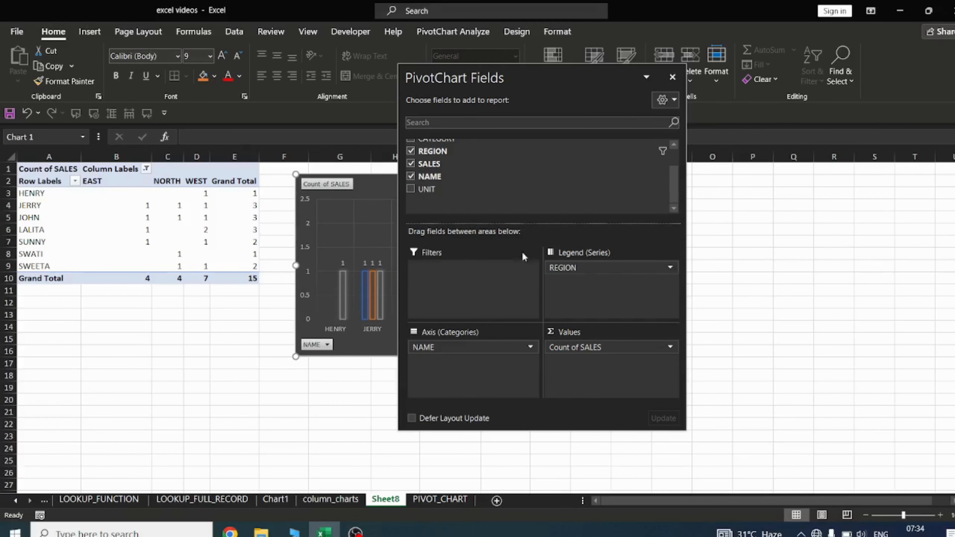
Replace REGION with CATEGORY as the pivot chart's legend series field.
{"action": "left_click_drag", "start_coordinate": [583, 267], "coordinate": [488, 209]}
{"action": "scroll", "coordinate": [452, 188], "scroll_direction": "up", "scroll_amount": 1}
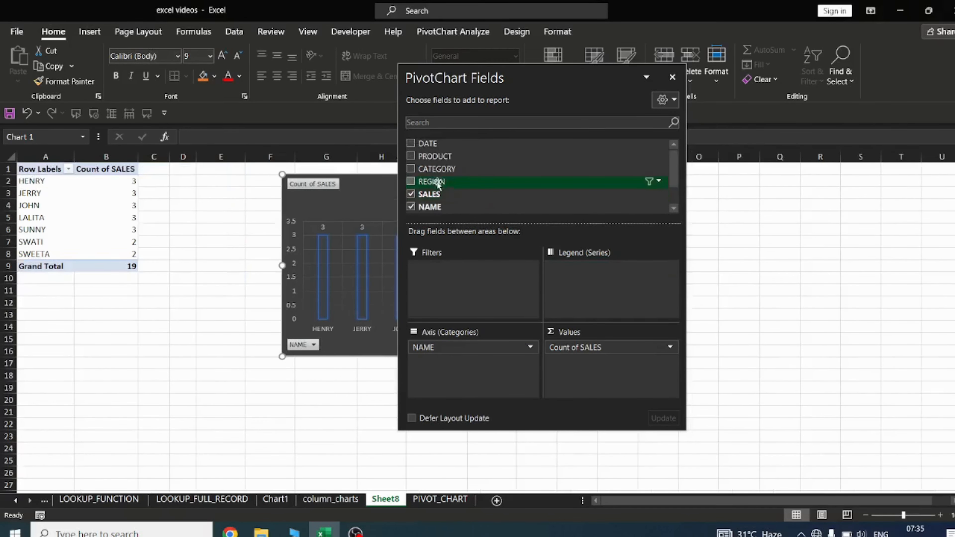
{"action": "left_click_drag", "start_coordinate": [437, 169], "coordinate": [578, 275]}
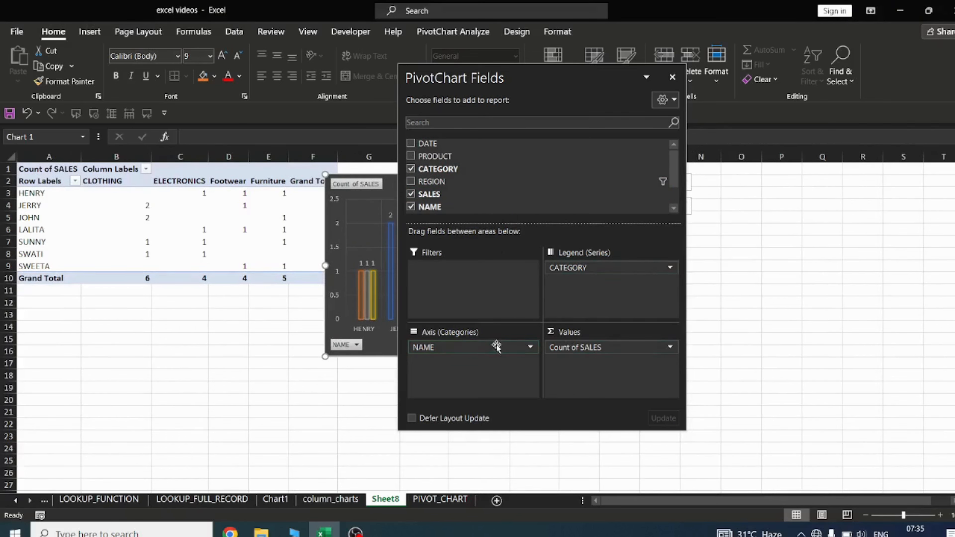
Summarize the SALES value field by Sum in its value field settings.
{"action": "left_click", "coordinate": [474, 348]}
{"action": "left_click", "coordinate": [641, 351]}
{"action": "left_click", "coordinate": [641, 351]}
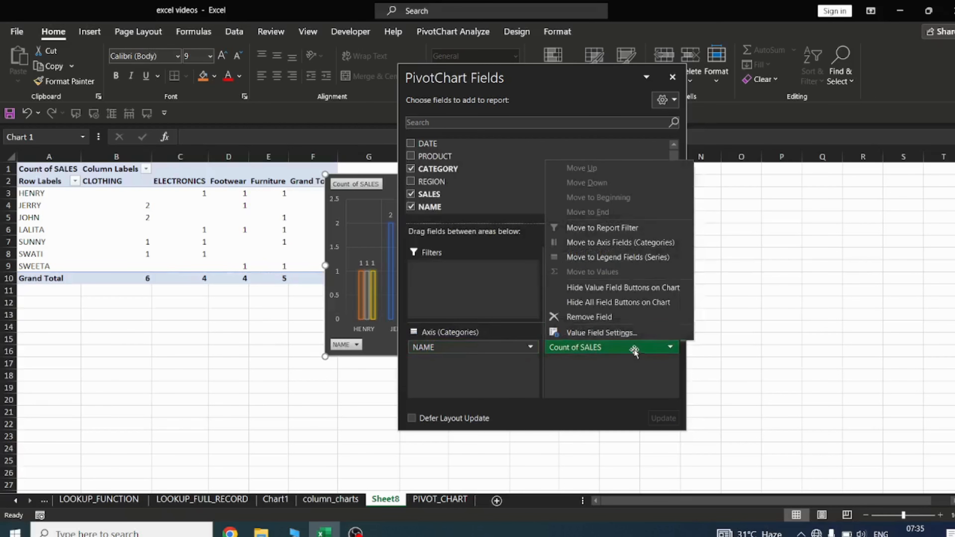
{"action": "left_click", "coordinate": [635, 331]}
{"action": "left_click", "coordinate": [617, 244]}
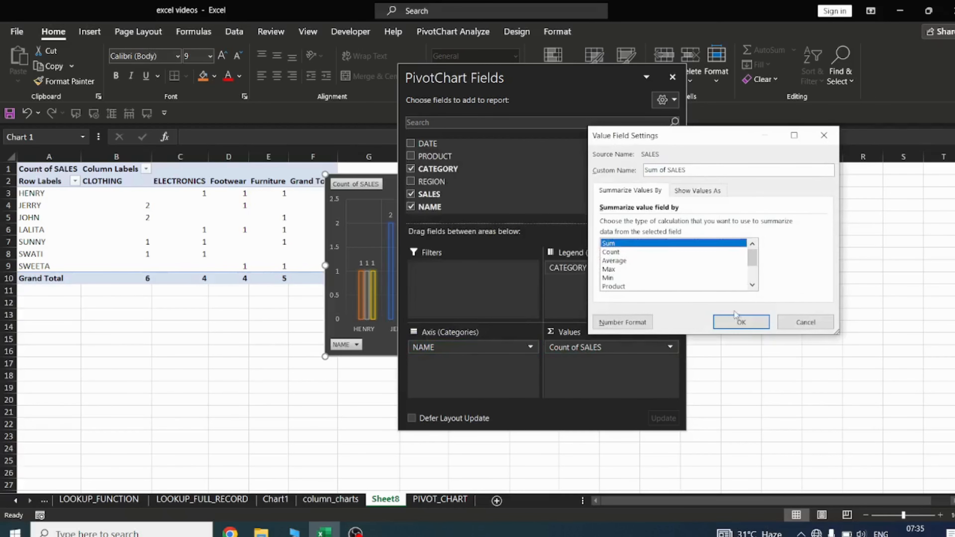
{"action": "left_click", "coordinate": [737, 320]}
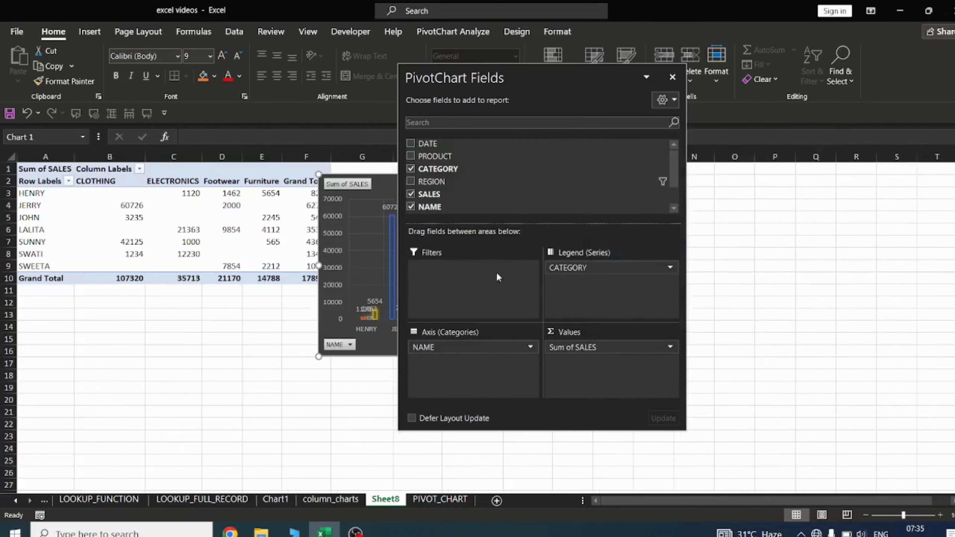
Replace NAME with REGION as the chart's axis field and move the chart below the pivot table.
{"action": "left_click_drag", "start_coordinate": [447, 357], "coordinate": [468, 182]}
{"action": "left_click_drag", "start_coordinate": [449, 182], "coordinate": [453, 343]}
{"action": "left_click_drag", "start_coordinate": [522, 80], "coordinate": [697, 81]}
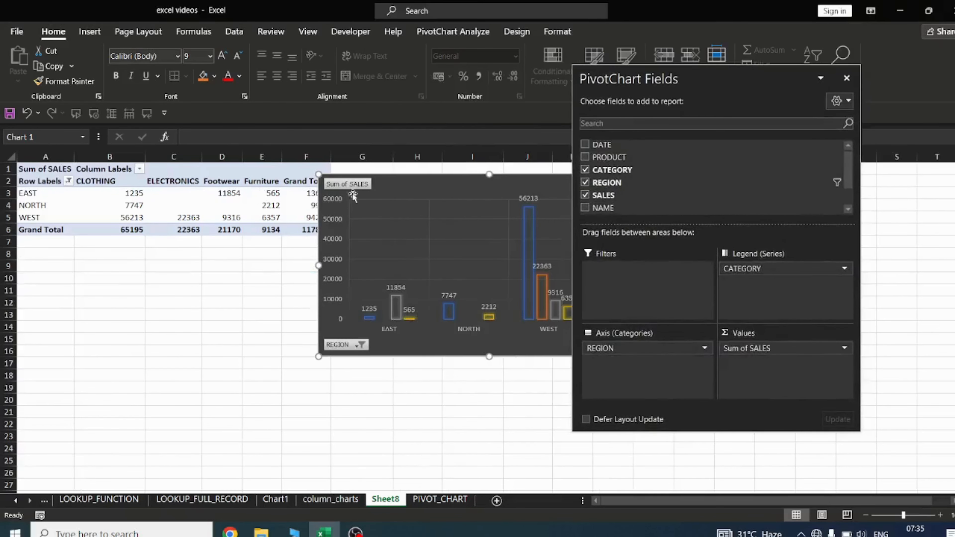
{"action": "left_click_drag", "start_coordinate": [370, 189], "coordinate": [353, 298]}
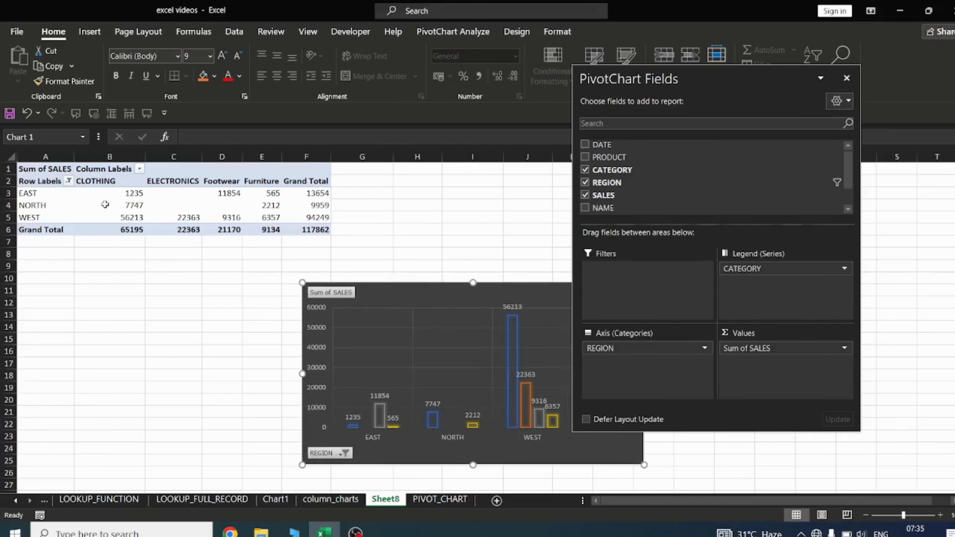
Show the source records behind the EAST CLOTHING value on a new sheet, autofit the DATE column there, and return to Sheet8.
{"action": "double_click", "coordinate": [135, 193]}
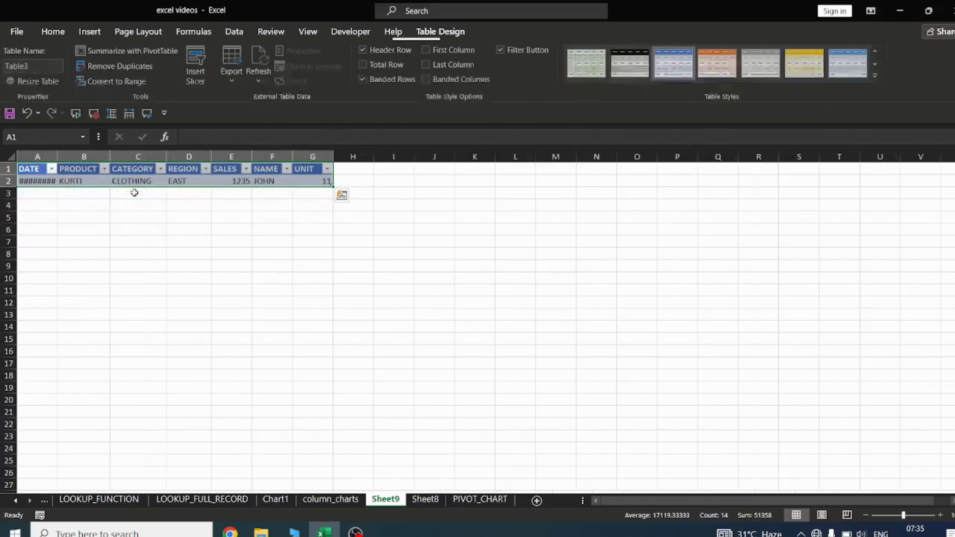
{"action": "left_click", "coordinate": [290, 311]}
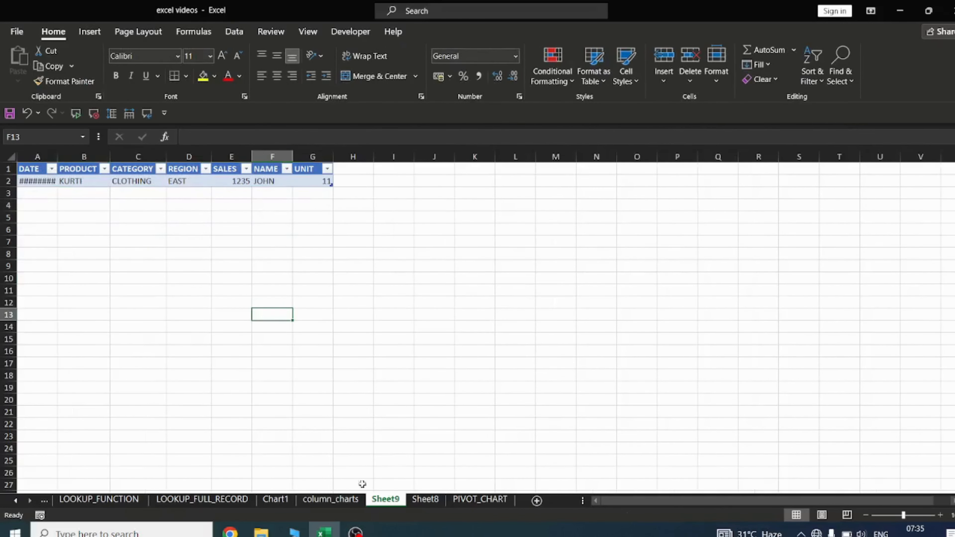
{"action": "double_click", "coordinate": [57, 157]}
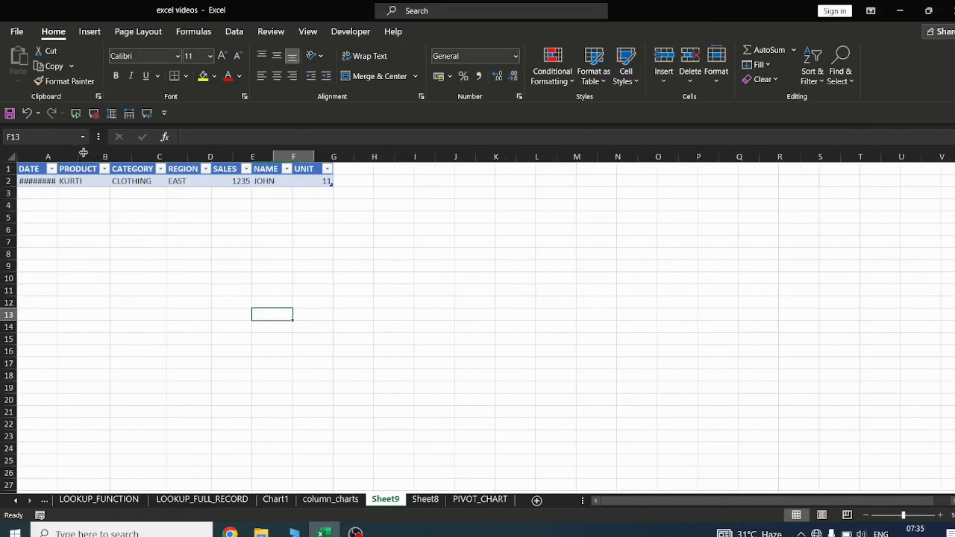
{"action": "left_click", "coordinate": [425, 499]}
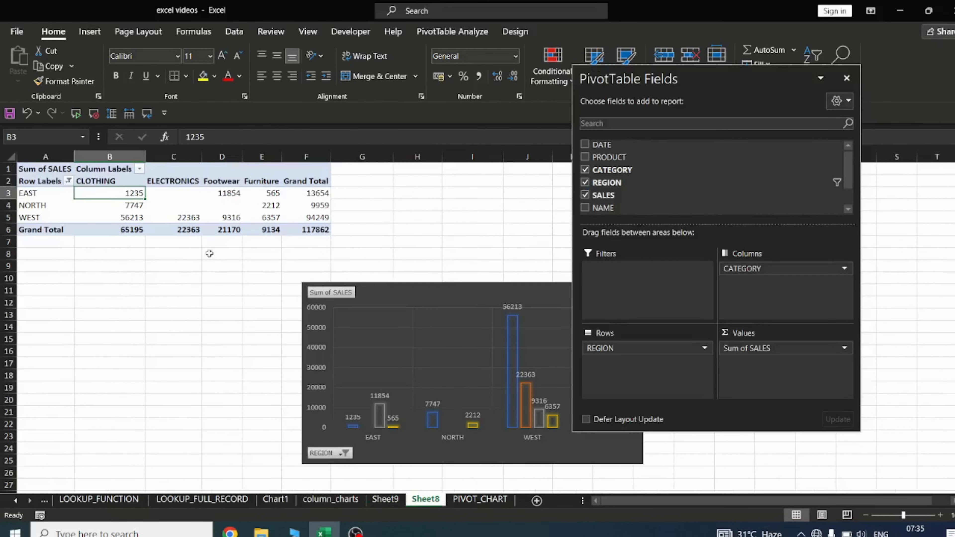
Compare the detail record on Sheet9 with the matching 13-03-2037 KURTI row on PIVOT_CHART and return to Sheet8.
{"action": "left_click", "coordinate": [388, 501]}
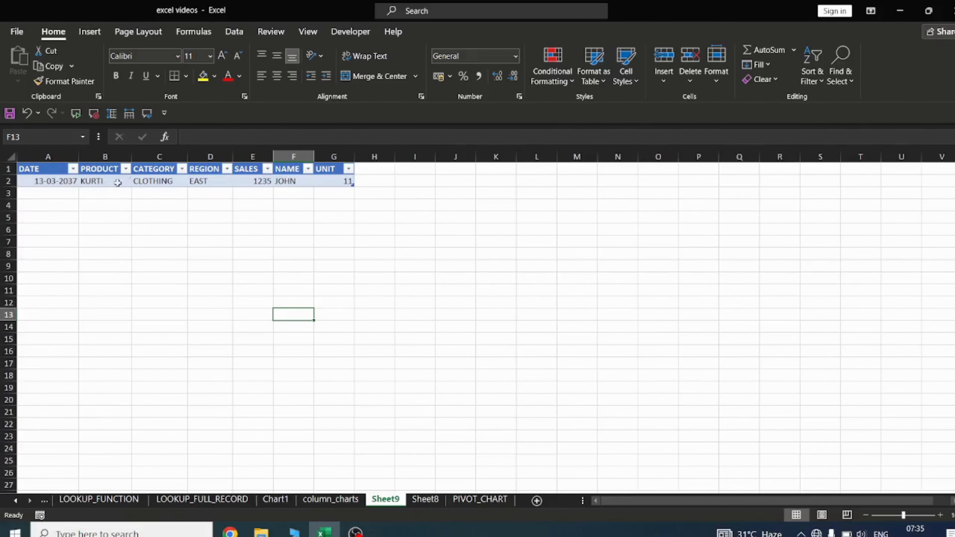
{"action": "left_click", "coordinate": [496, 504]}
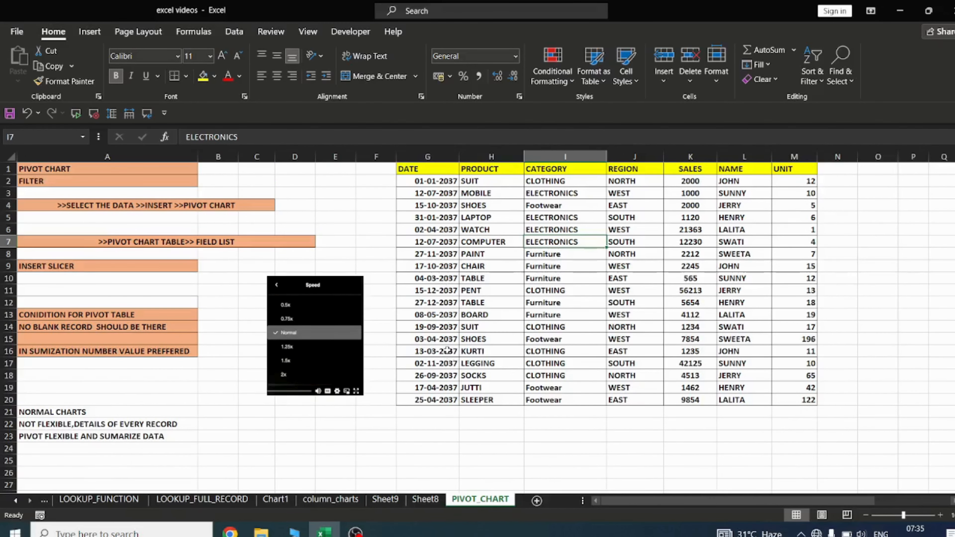
{"action": "left_click_drag", "start_coordinate": [427, 354], "coordinate": [797, 351]}
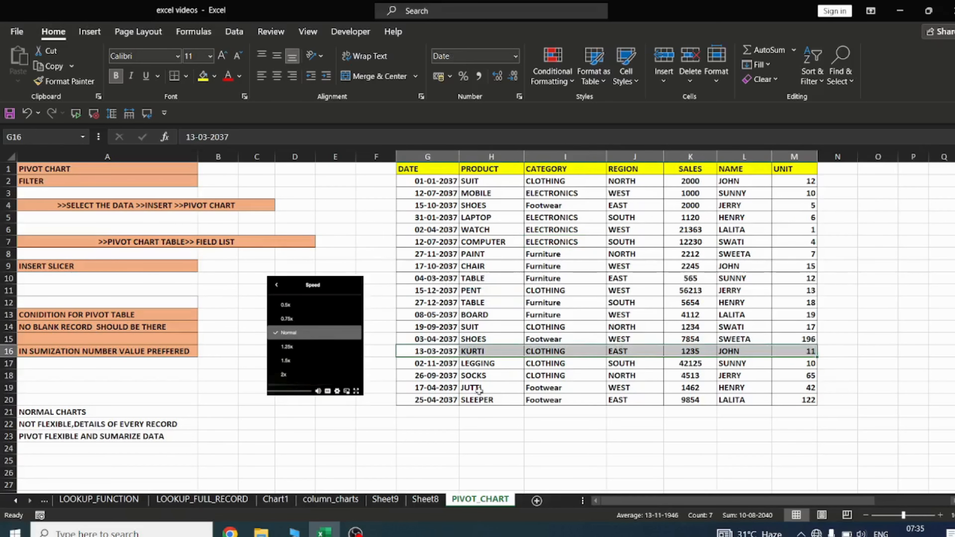
{"action": "left_click", "coordinate": [425, 499]}
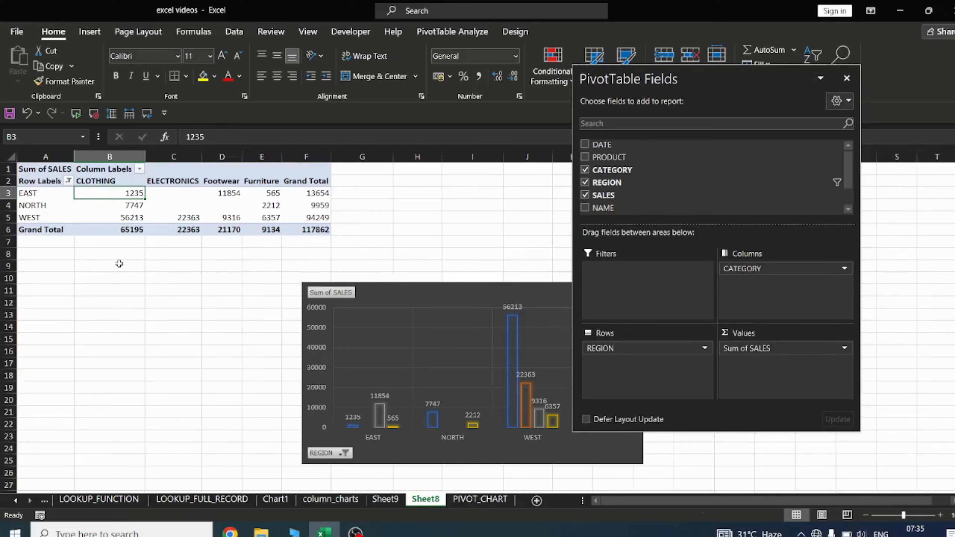
Enter a GETPIVOTDATA formula in B7, below the pivot table, that references the CLOTHING grand total.
{"action": "left_click_drag", "start_coordinate": [113, 230], "coordinate": [238, 231]}
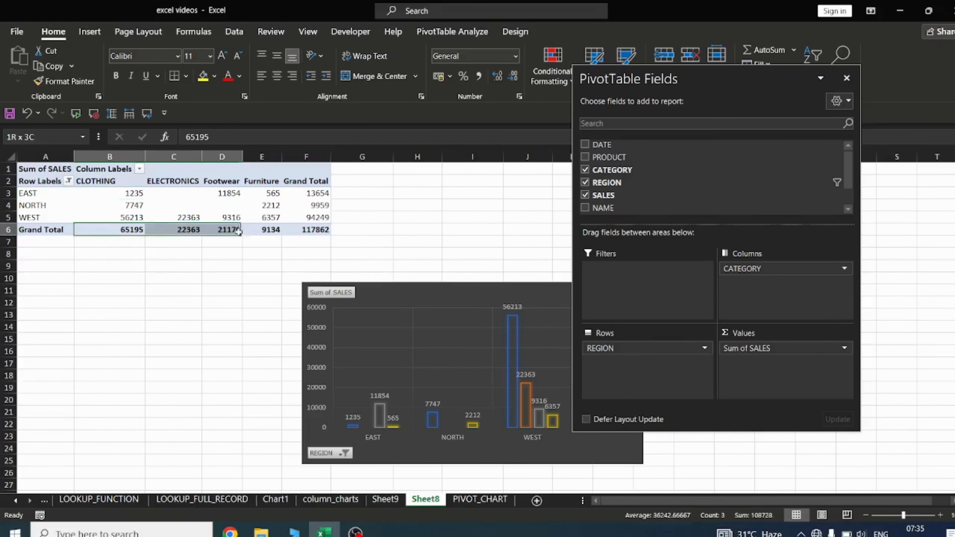
{"action": "left_click", "coordinate": [114, 241]}
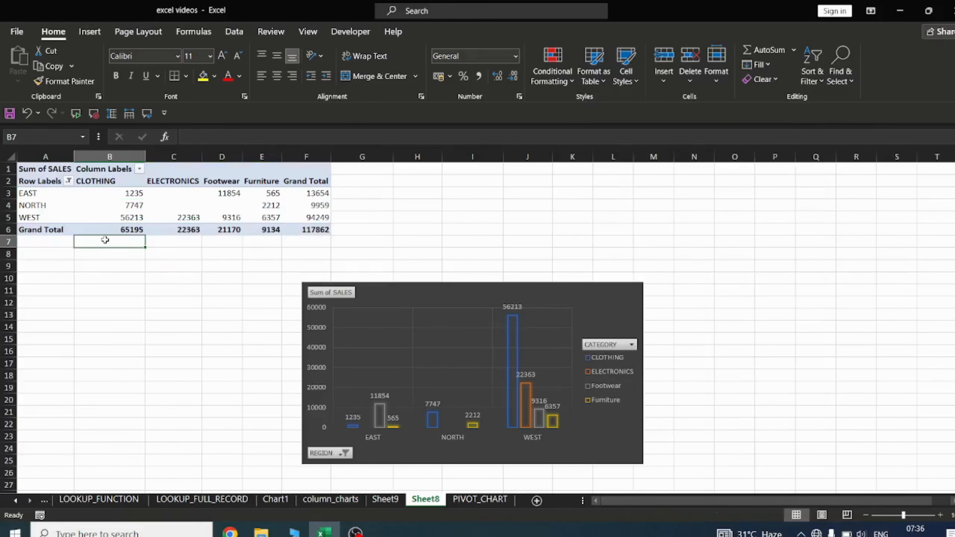
{"action": "type", "text": "="}
{"action": "left_click", "coordinate": [125, 231]}
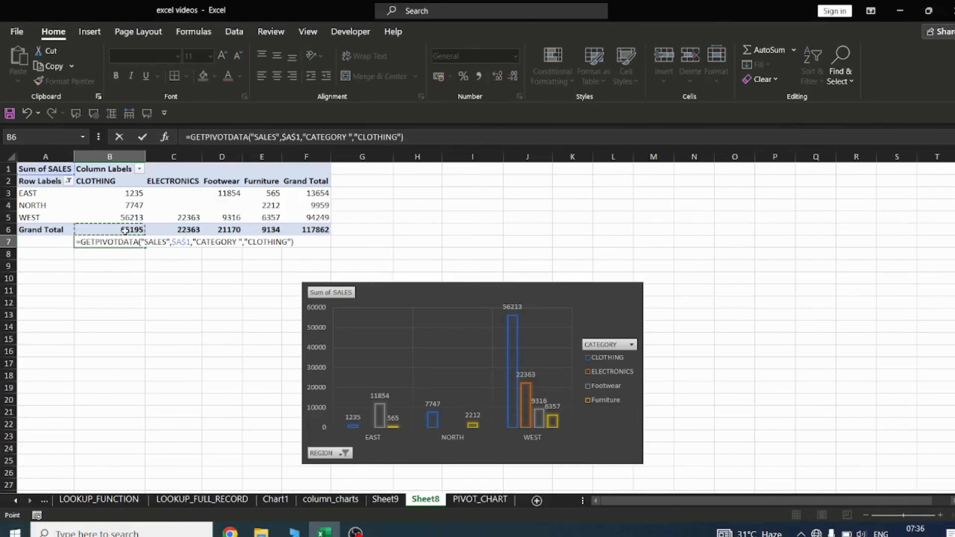
{"action": "key", "text": "Return"}
Fill the GETPIVOTDATA formula from B7 across to F7 and inspect the copied formula in C7.
{"action": "left_click", "coordinate": [128, 241]}
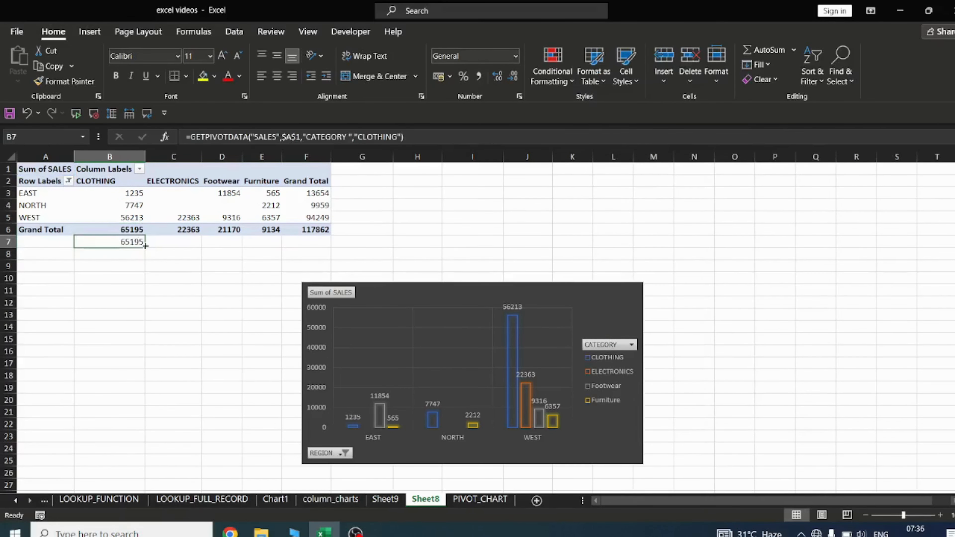
{"action": "left_click_drag", "start_coordinate": [145, 248], "coordinate": [332, 244]}
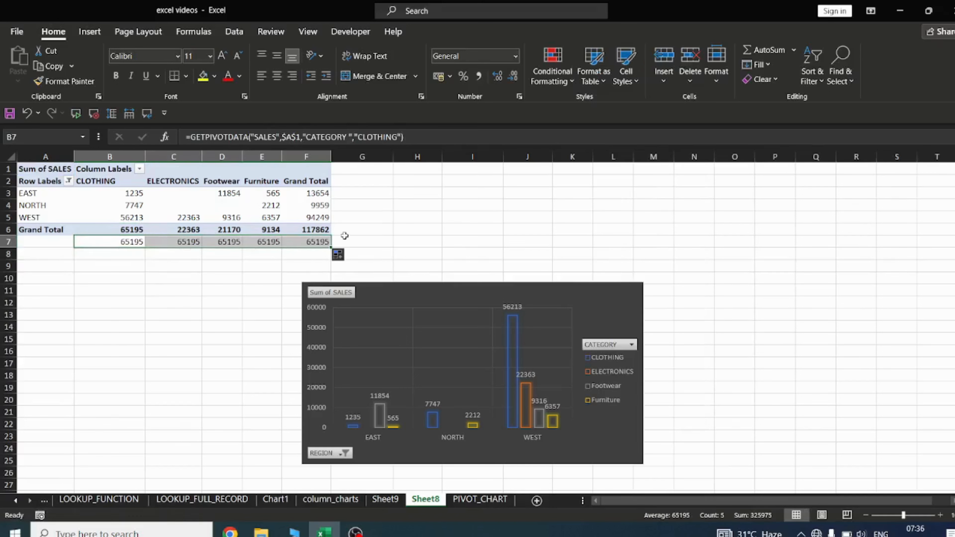
{"action": "left_click", "coordinate": [168, 301]}
{"action": "left_click_drag", "start_coordinate": [123, 243], "coordinate": [292, 242]}
{"action": "left_click", "coordinate": [212, 251]}
{"action": "double_click", "coordinate": [188, 243]}
{"action": "left_click", "coordinate": [220, 265]}
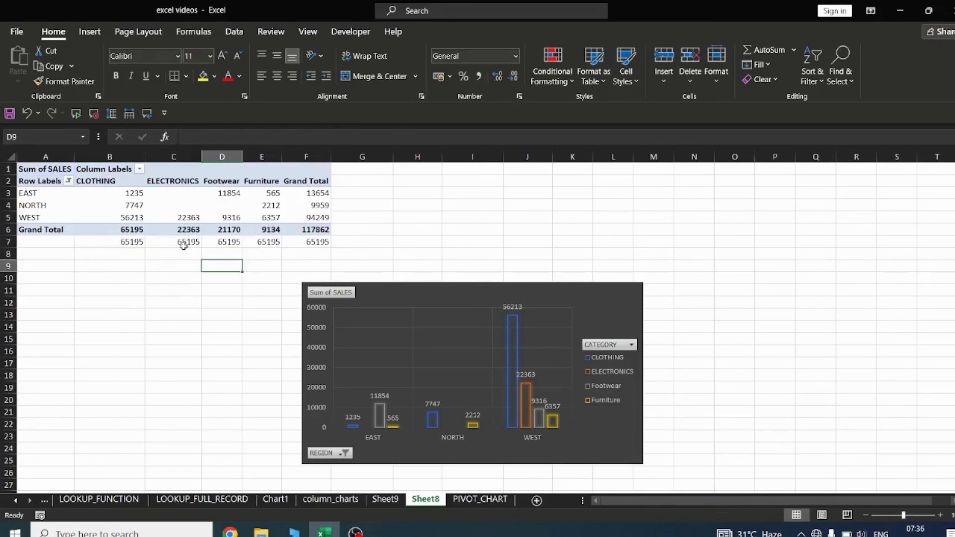
Clear the copied formulas from C7 to F7, keeping the one in B7.
{"action": "left_click_drag", "start_coordinate": [183, 244], "coordinate": [338, 254]}
{"action": "key", "text": "Delete"}
{"action": "left_click", "coordinate": [173, 302]}
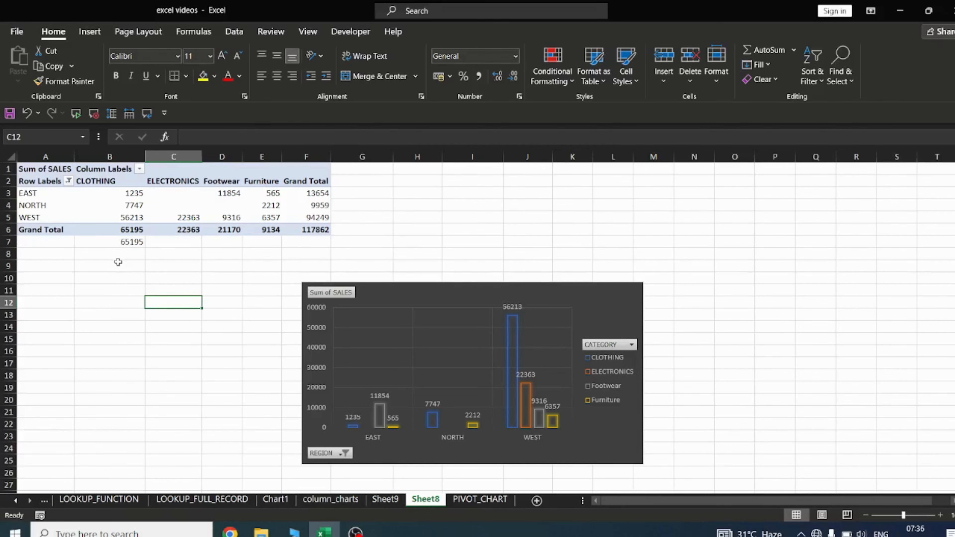
Return to the PIVOT_CHART sheet and select the Speed menu picture beside the sales data.
{"action": "left_click", "coordinate": [473, 499]}
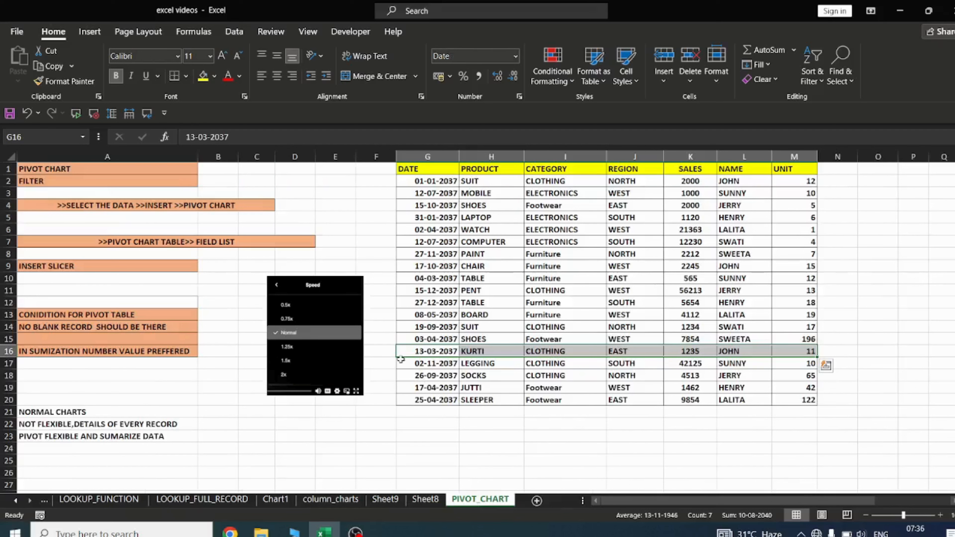
{"action": "left_click", "coordinate": [90, 31]}
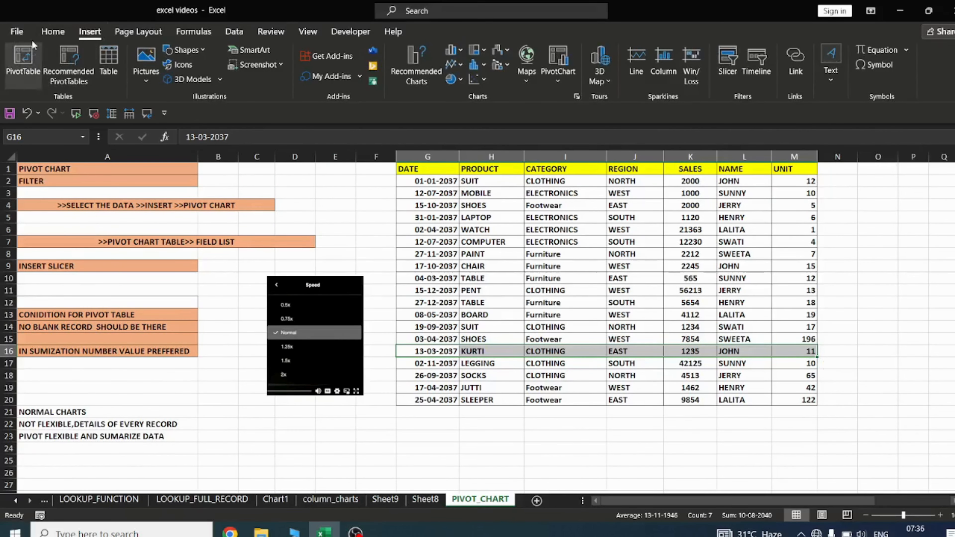
{"action": "left_click", "coordinate": [332, 307]}
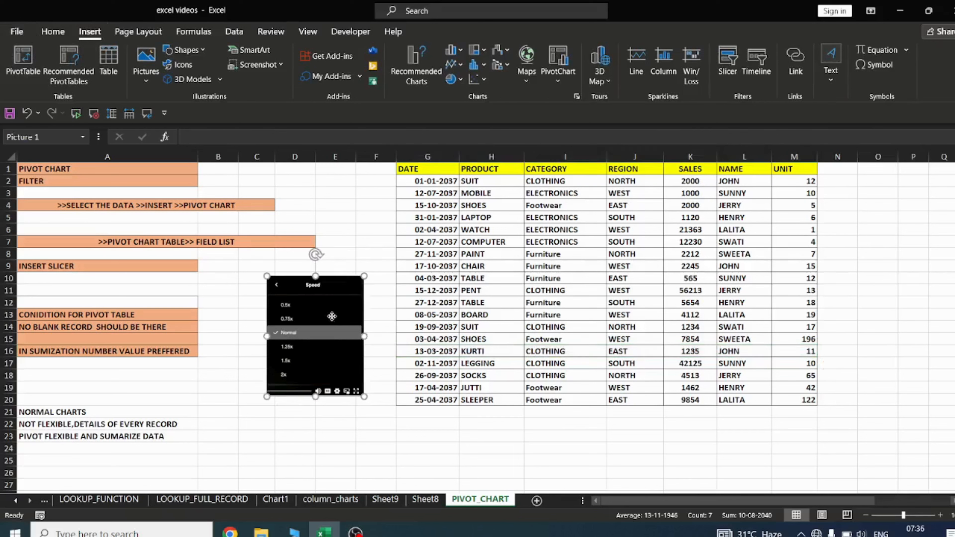